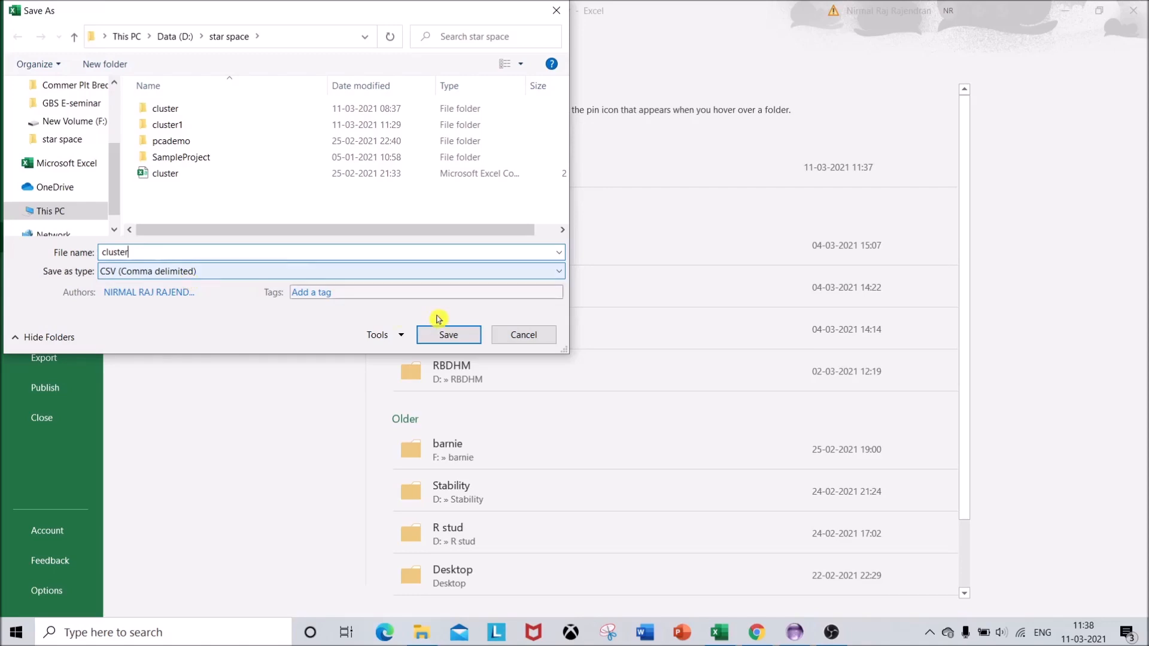
Cancel the CSV save, close Excel and switch to the Statistical Tool for Agricultural Research
left_click(522, 335)
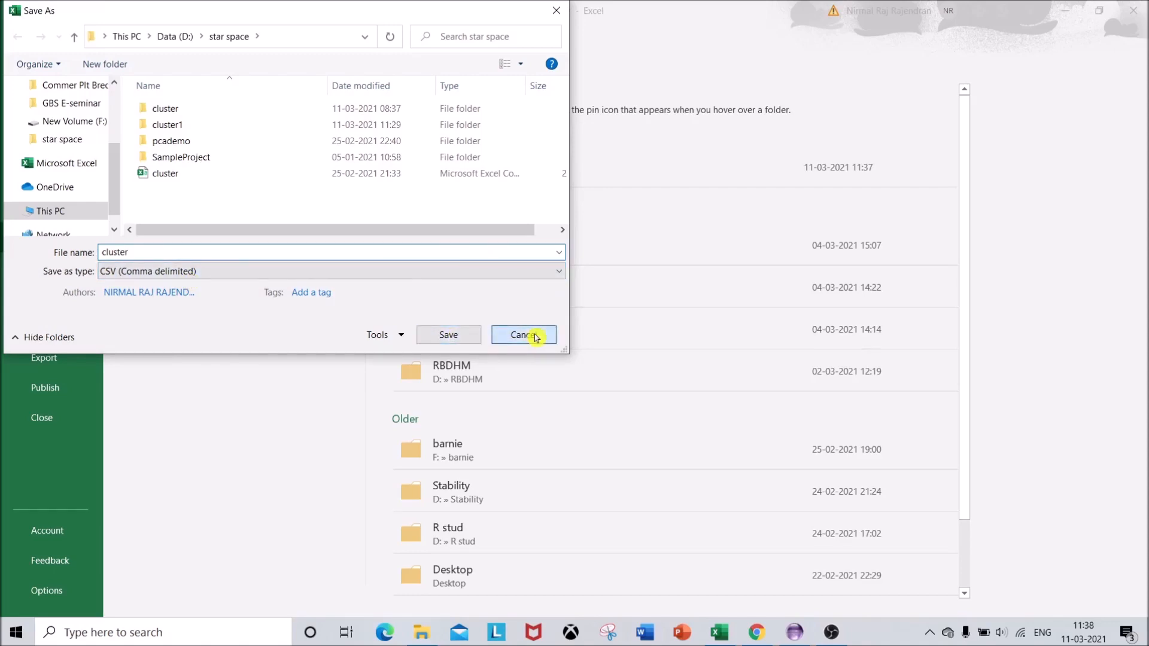
left_click(1128, 8)
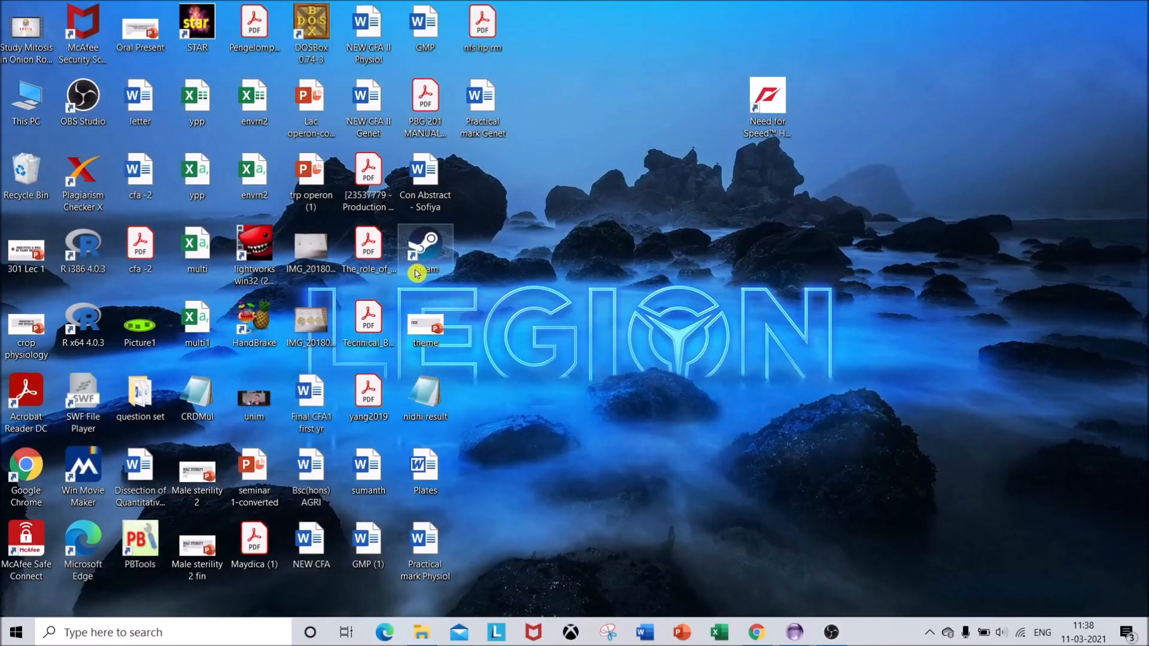
left_click(795, 632)
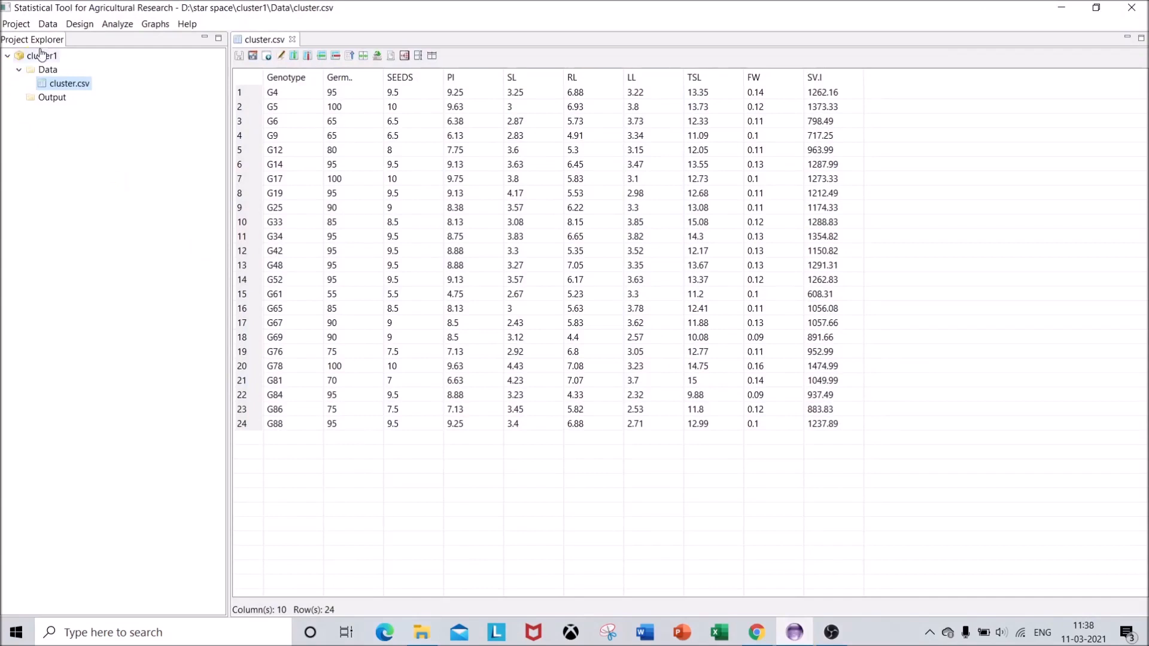
Create a new project named cluster2
left_click(19, 27)
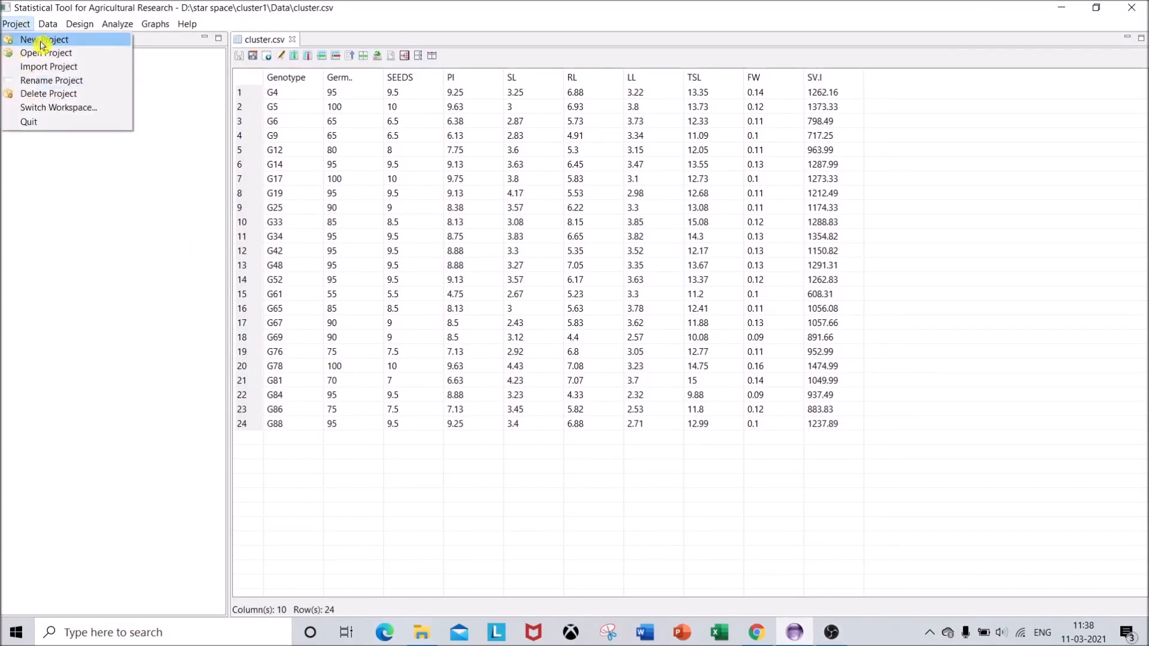
left_click(42, 42)
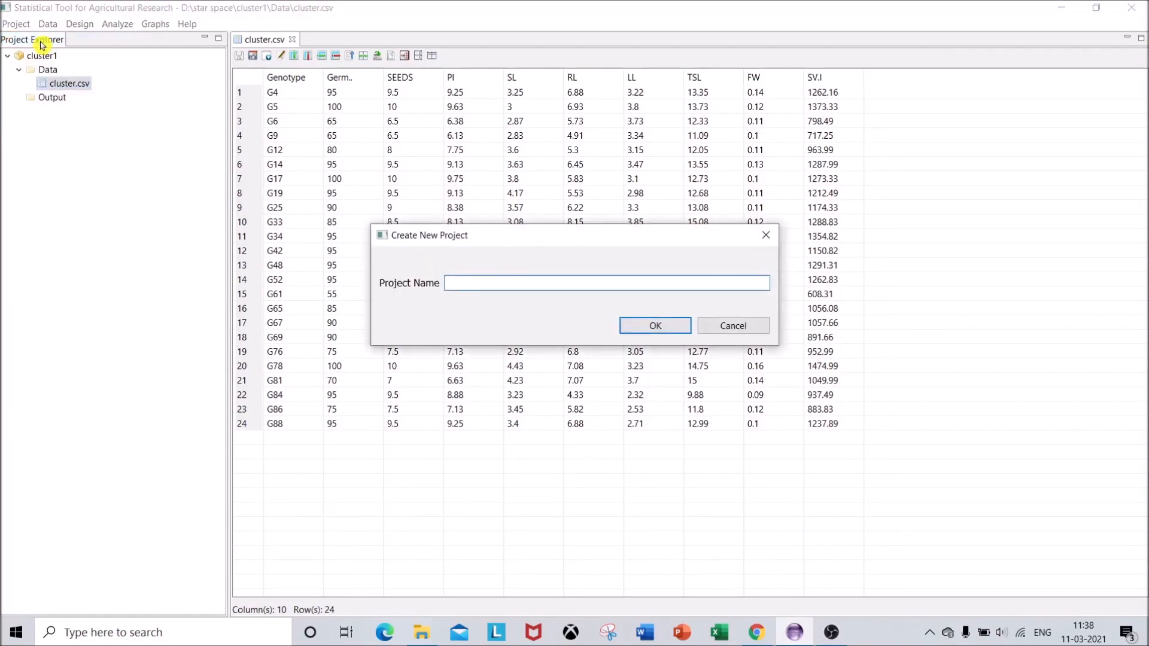
type("c")
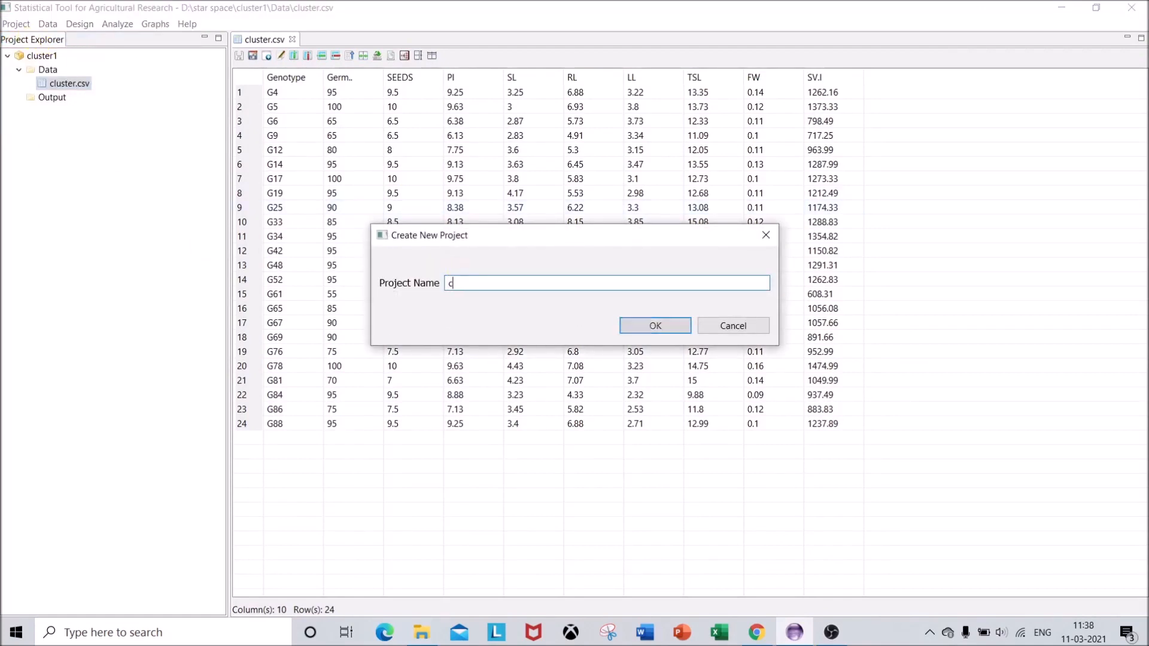
type("luster2")
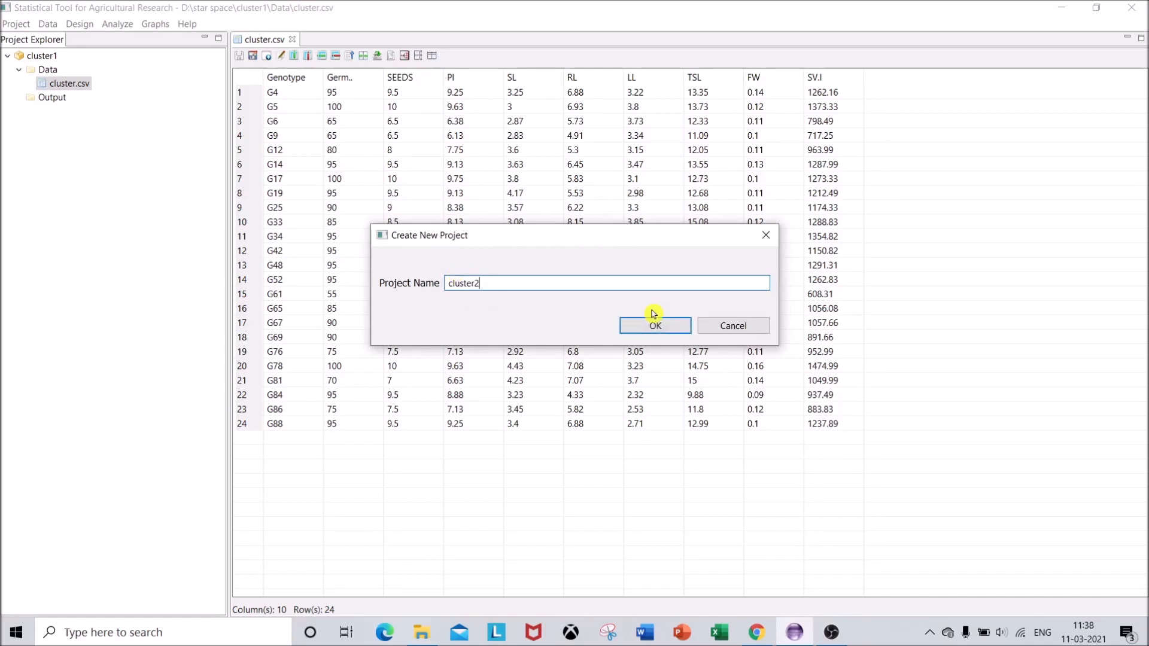
left_click(662, 326)
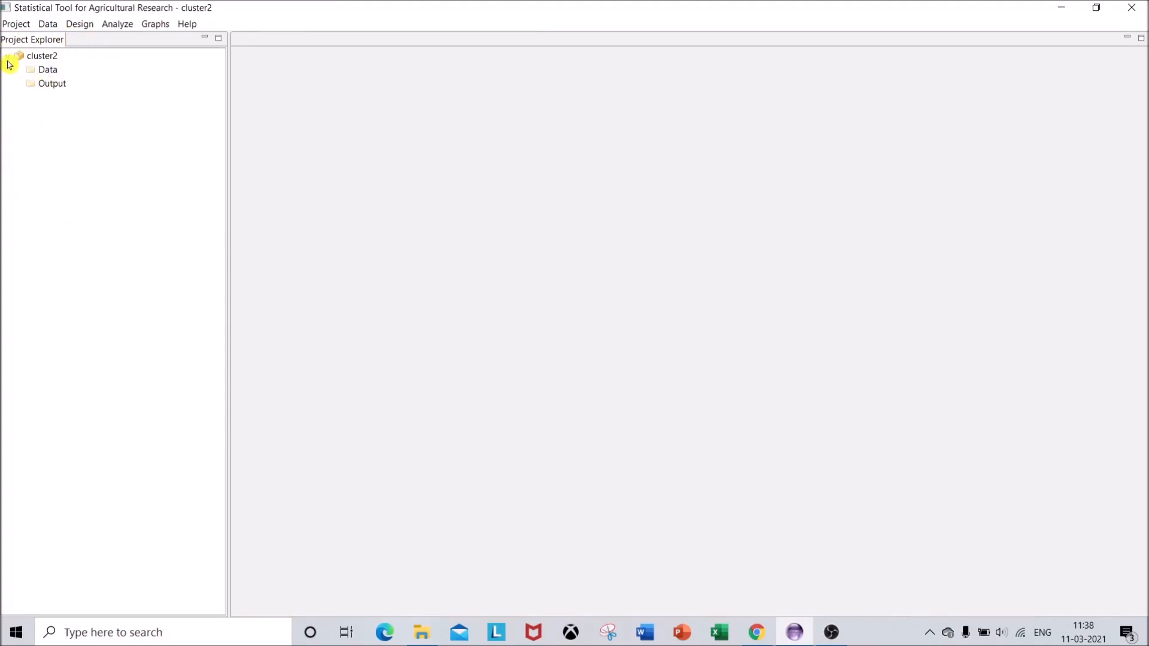
Import the cluster CSV file from the star space folder into the project's Data folder
right_click(52, 73)
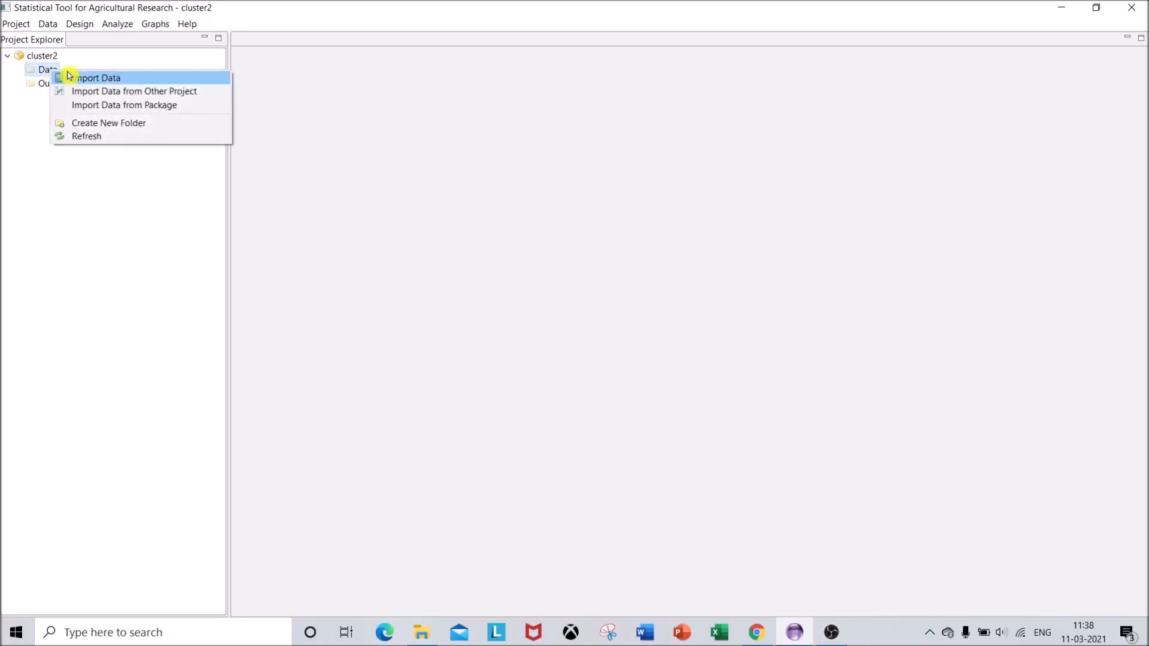
left_click(98, 84)
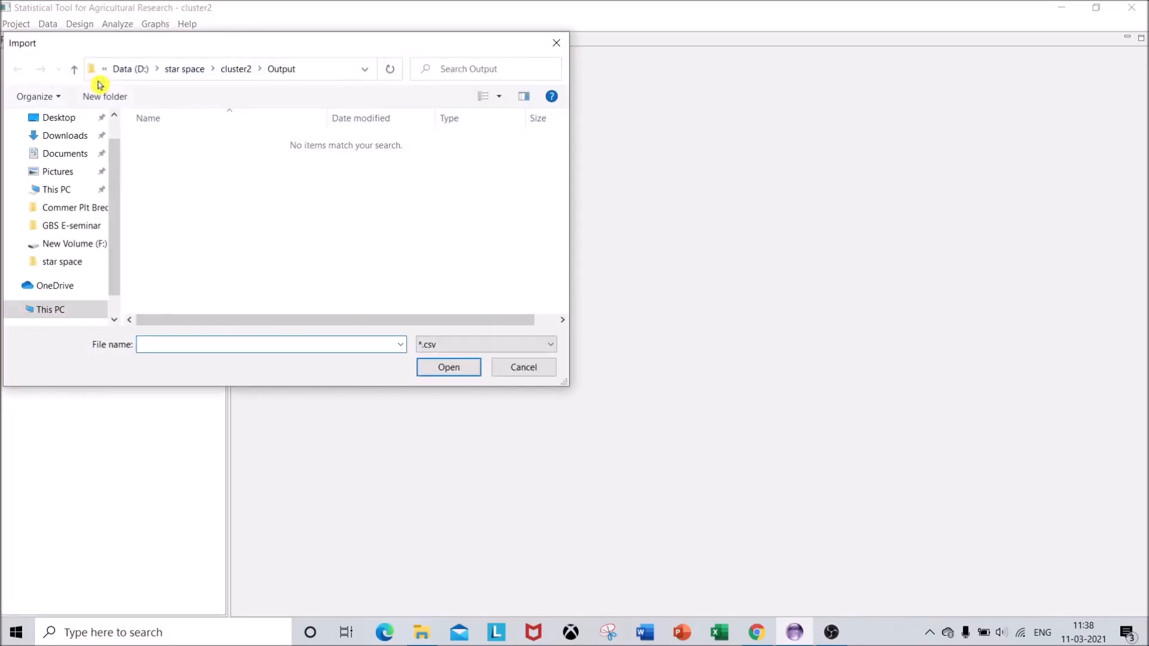
left_click(195, 73)
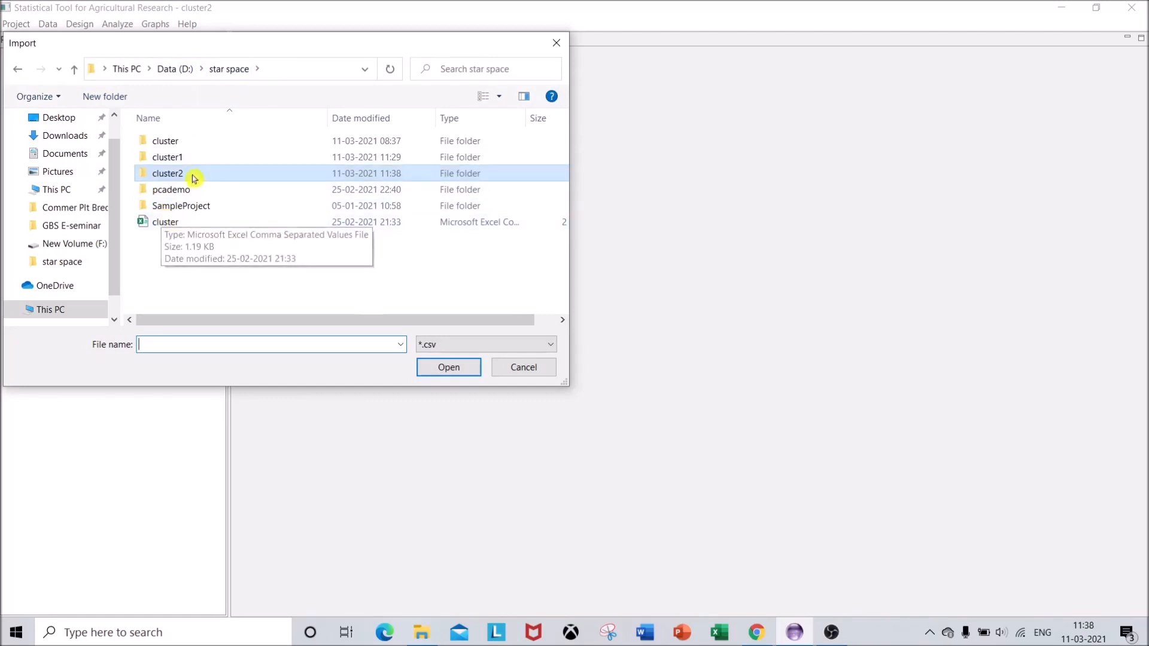
double_click(157, 222)
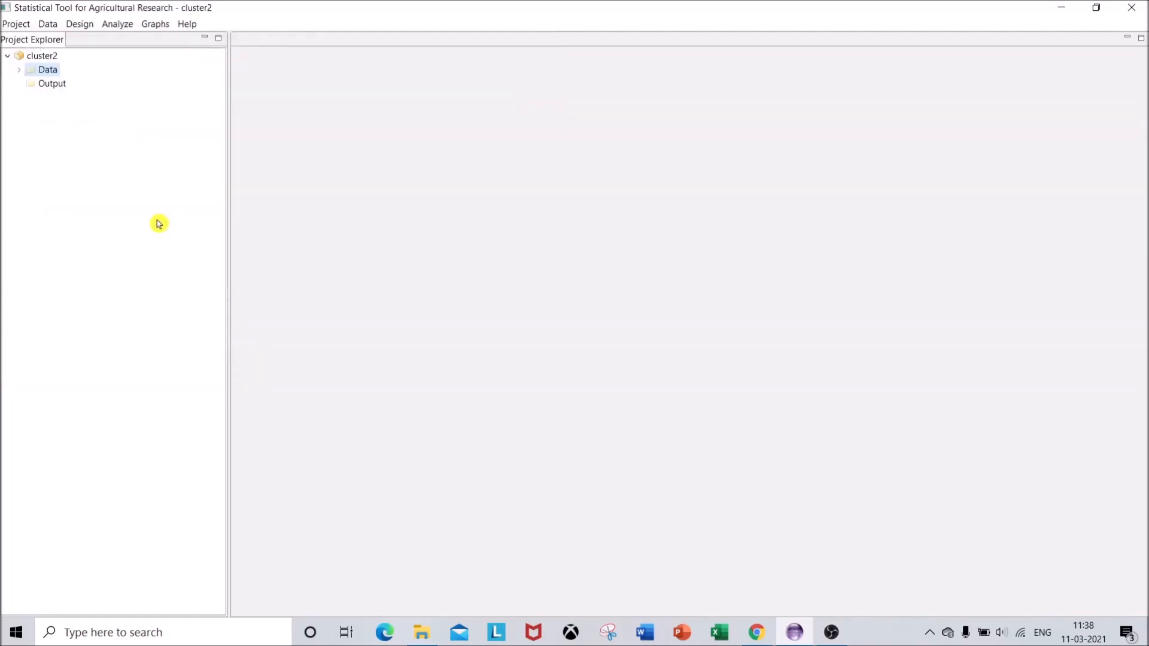
Open the imported cluster.csv dataset from the project's Data folder and acknowledge the column name notice
left_click(23, 70)
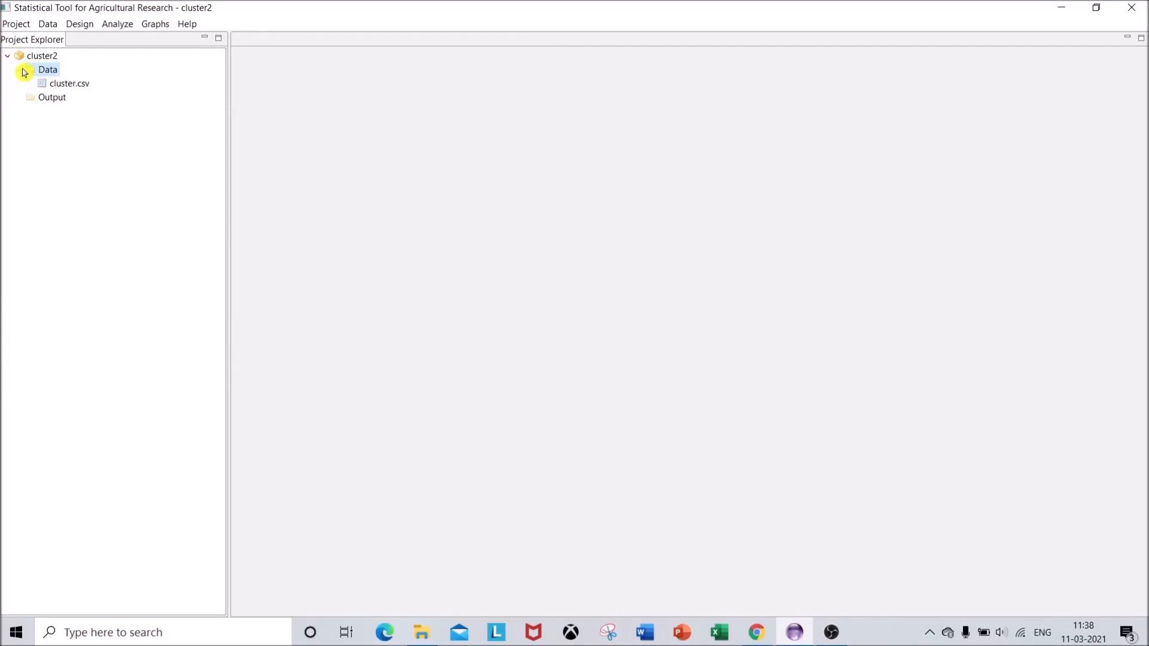
double_click(66, 84)
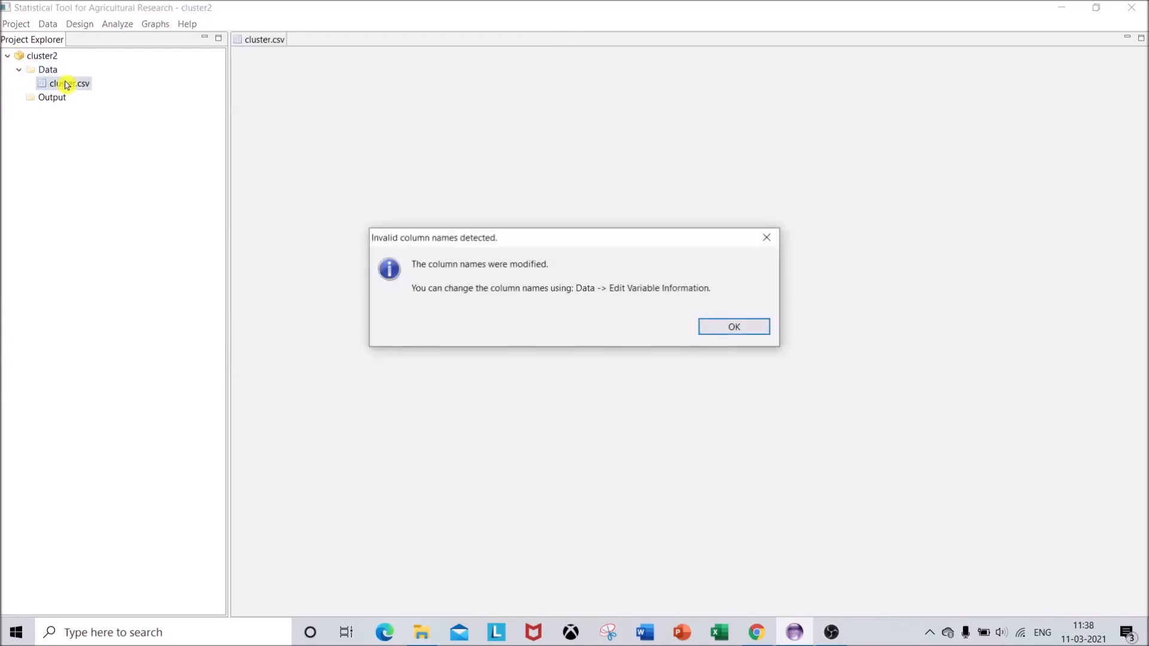
left_click(743, 329)
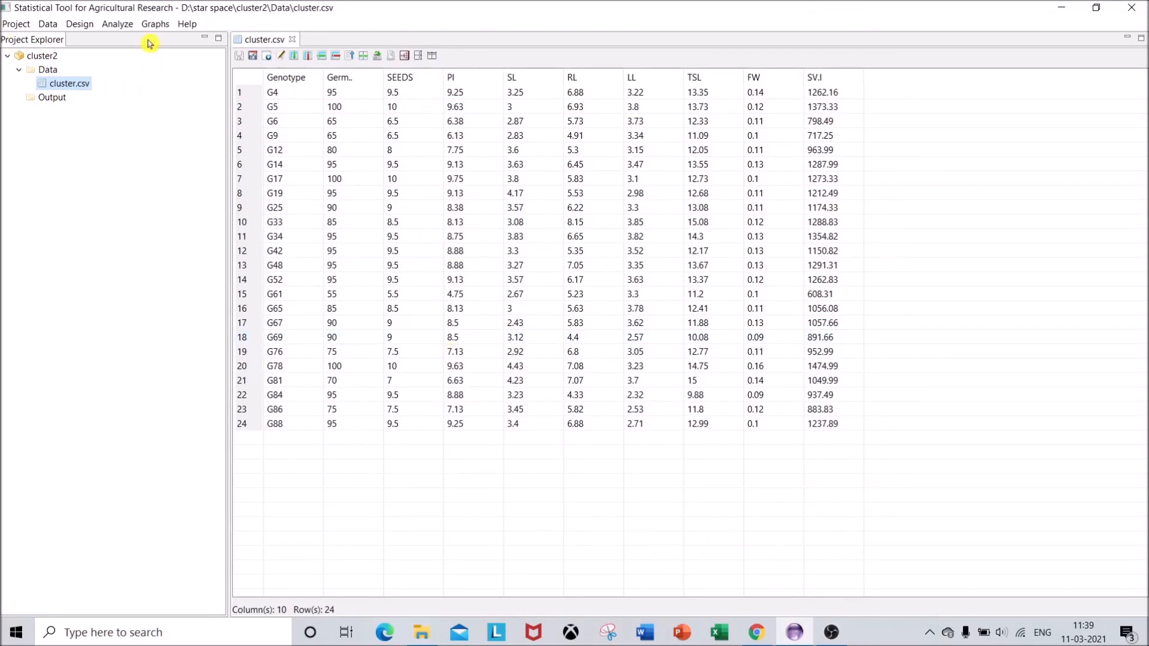
Start a multivariate Cluster Analysis with all numeric variables, Germ.. through SV.I, as variables and Genotype as the ID variable
left_click(117, 24)
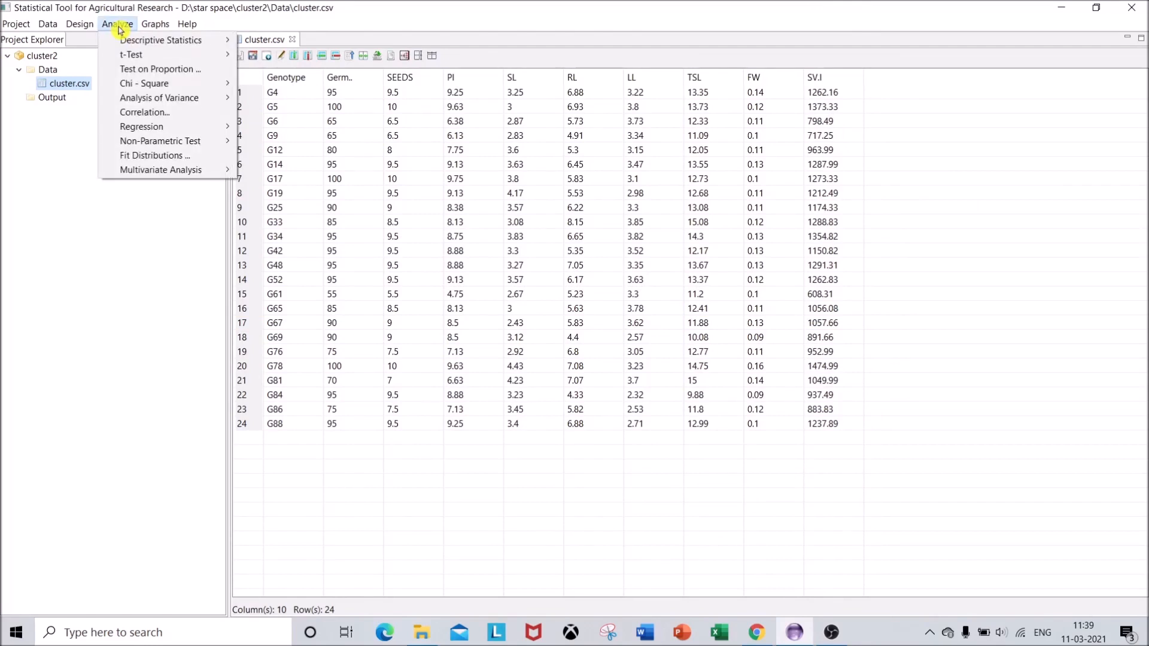
mouse_move(222, 173)
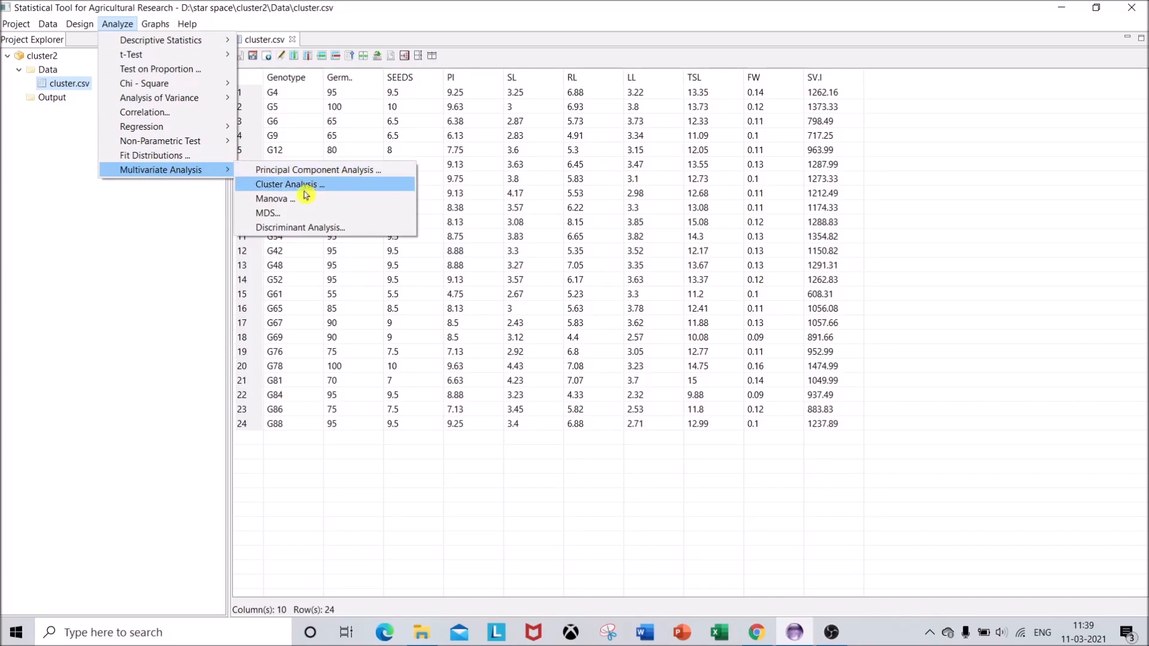
left_click(340, 189)
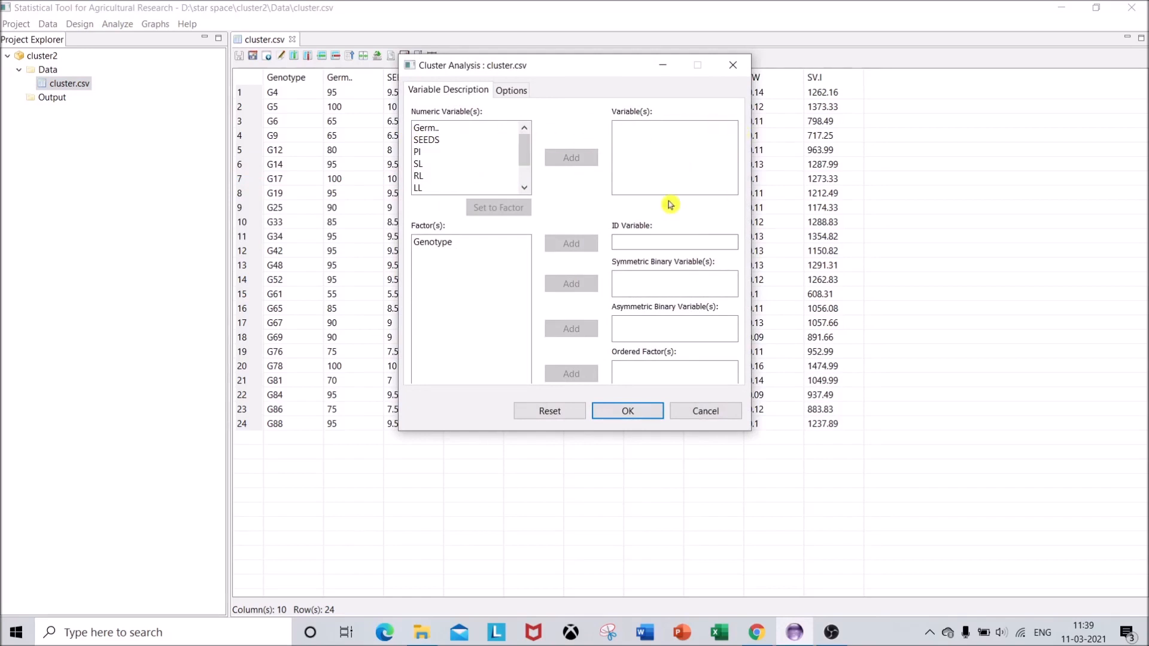
left_click(434, 129)
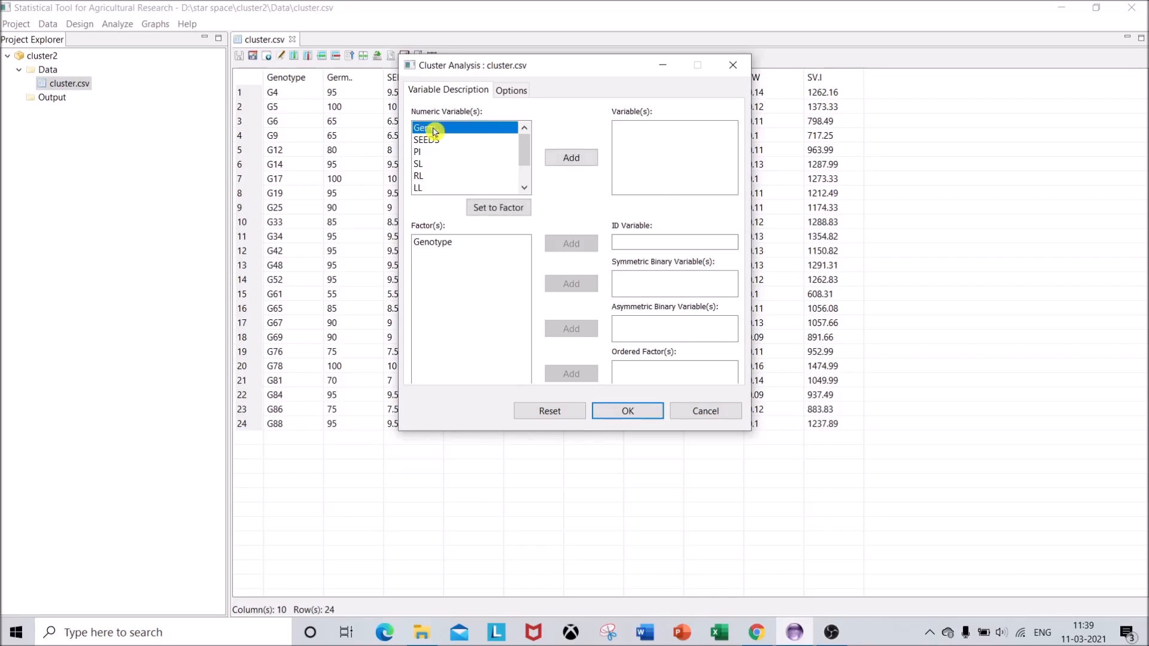
left_click(579, 158)
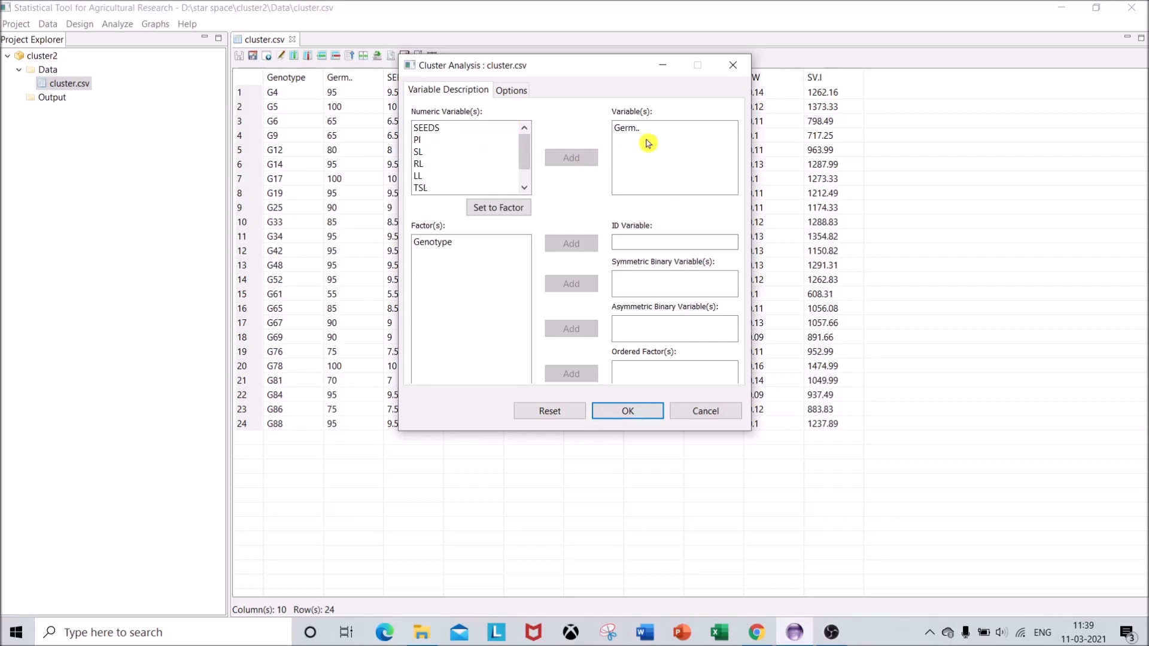
double_click(446, 131)
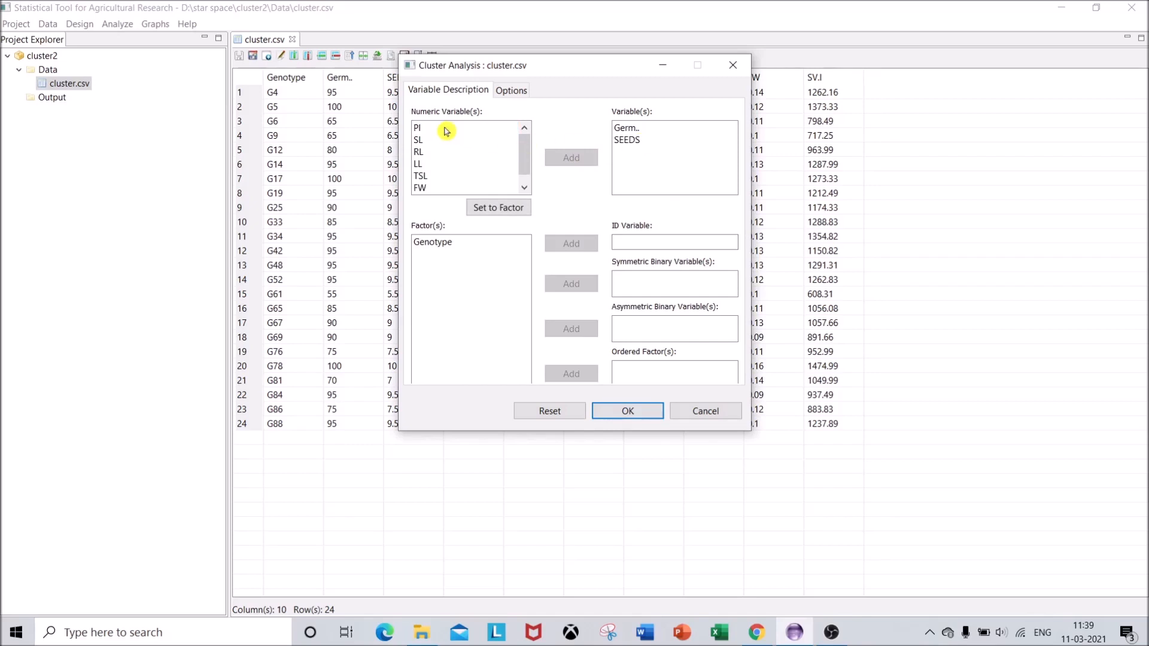
double_click(446, 131)
double_click(445, 130)
double_click(446, 131)
double_click(446, 131)
double_click(445, 131)
double_click(446, 131)
double_click(446, 130)
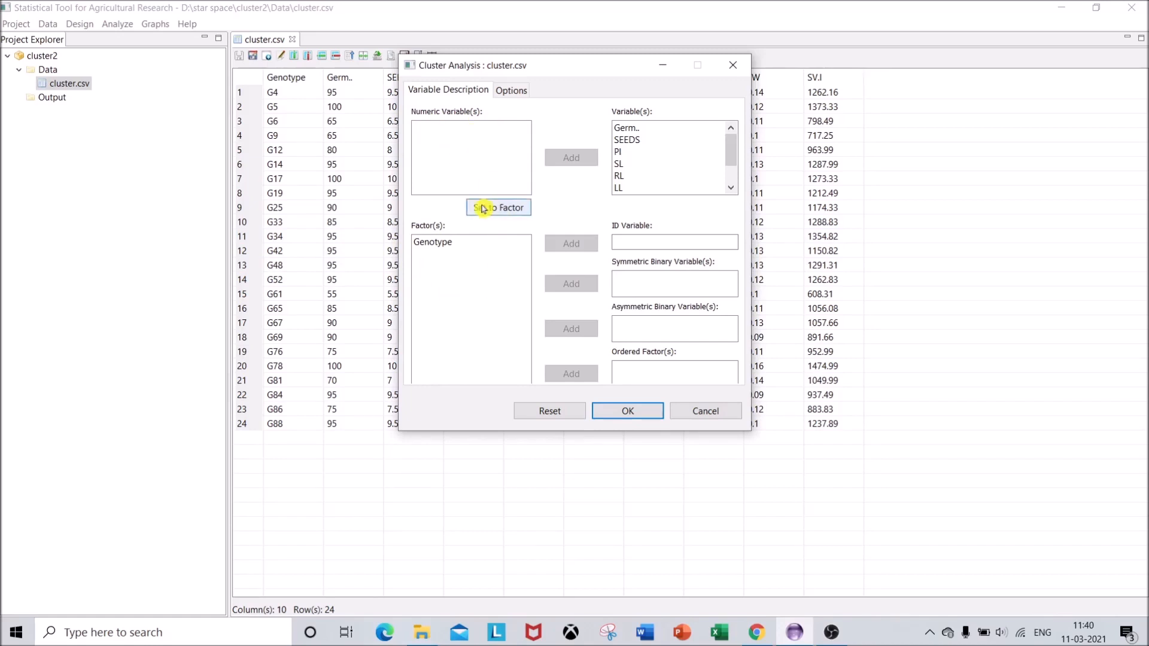
left_click(434, 243)
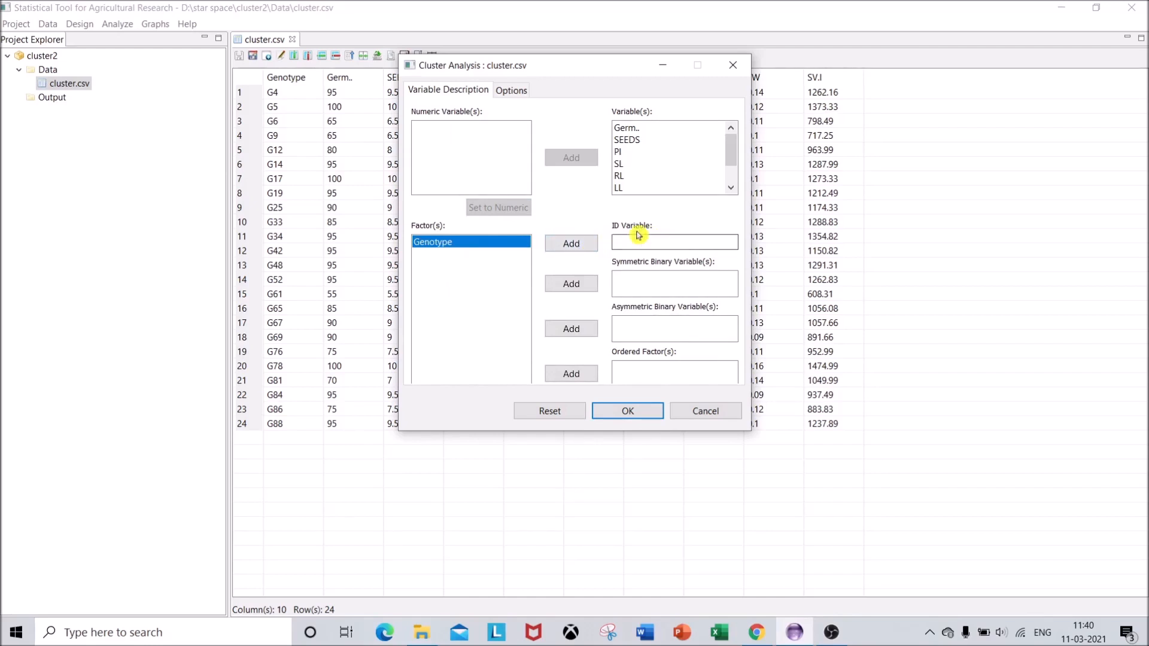
left_click(590, 243)
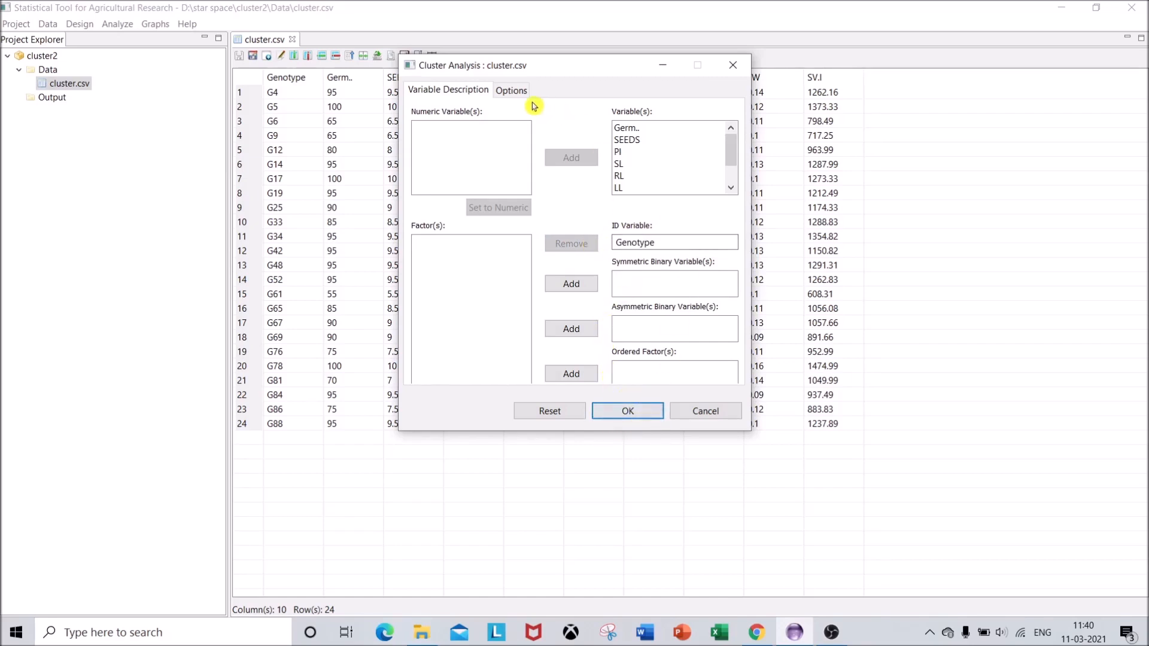
Configure the cluster analysis options for 5 clusters, Euclidean distance and agglomerative clustering by Ward's Method
left_click(512, 91)
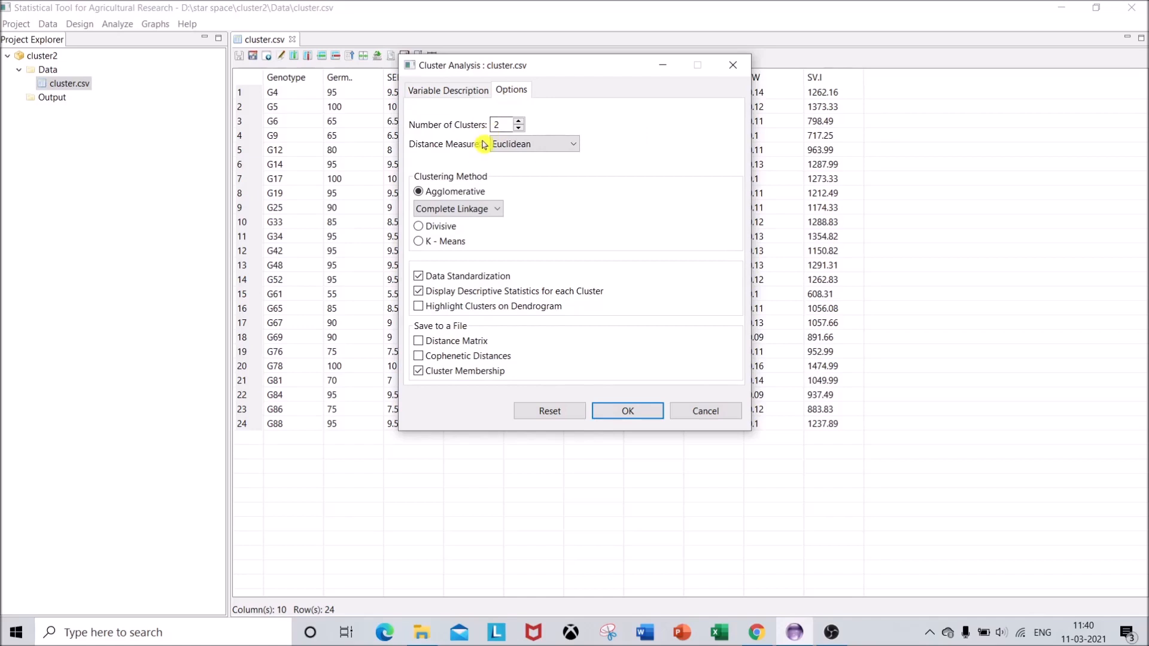
left_click(501, 123)
left_click(522, 124)
left_click(520, 122)
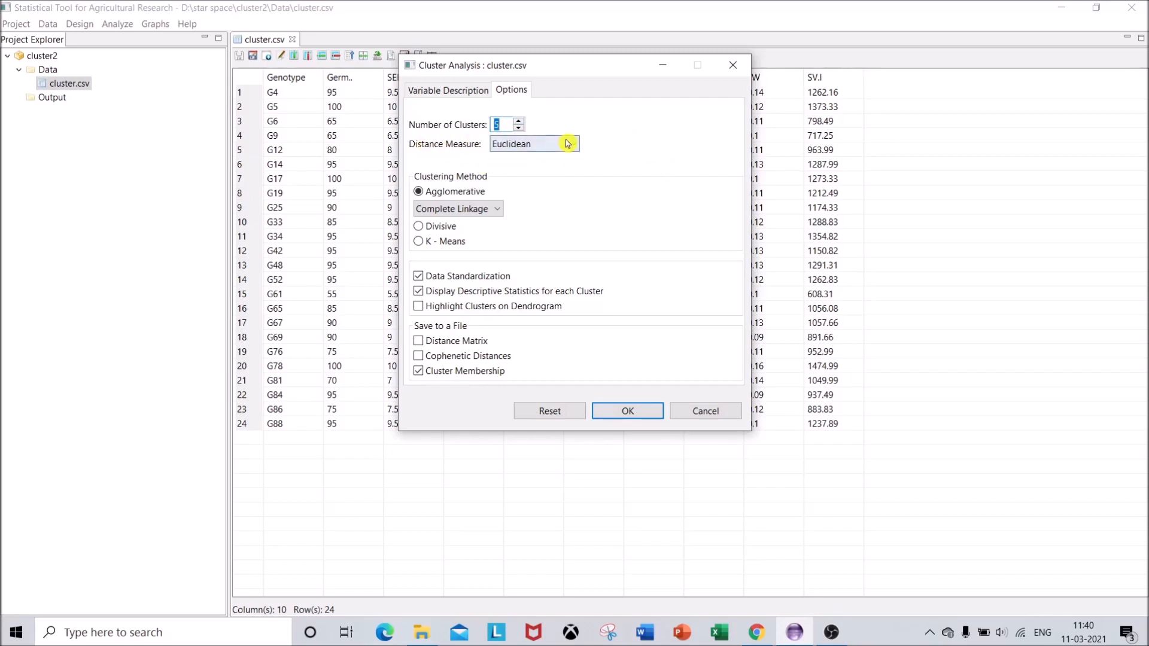
left_click(567, 143)
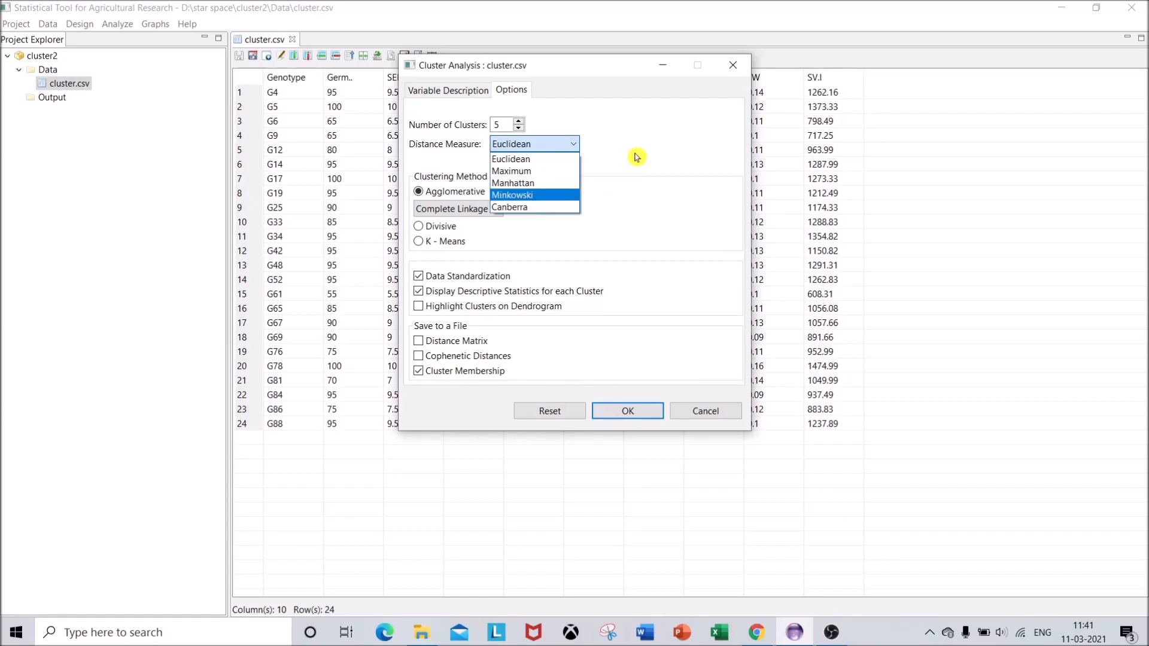
left_click(546, 160)
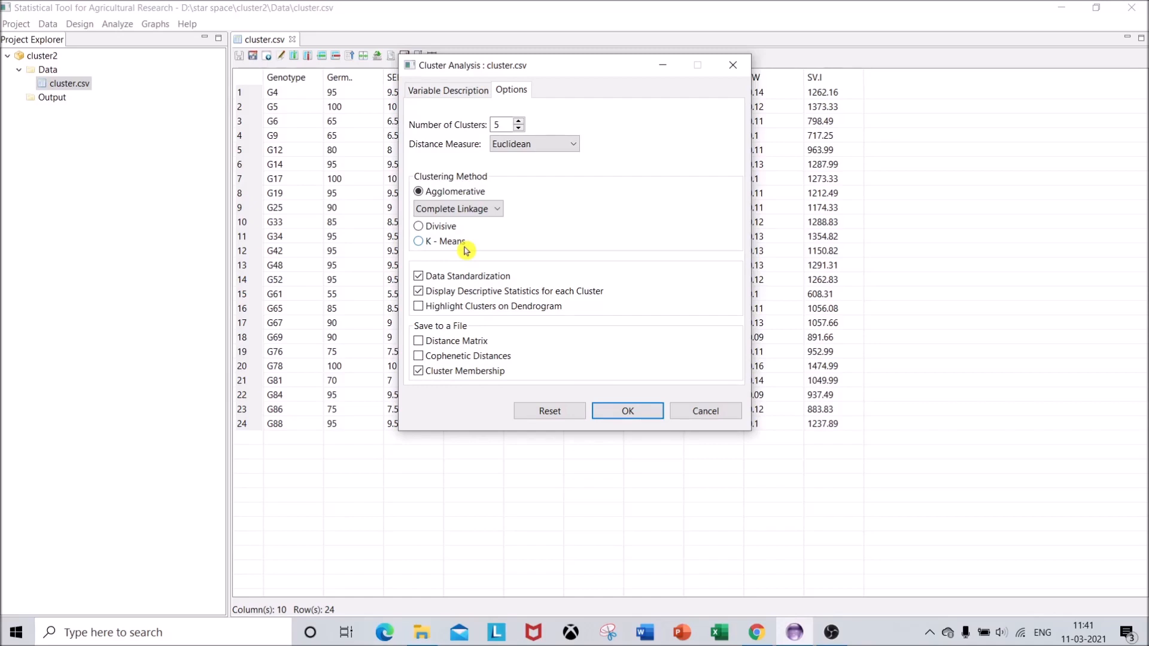
left_click(485, 214)
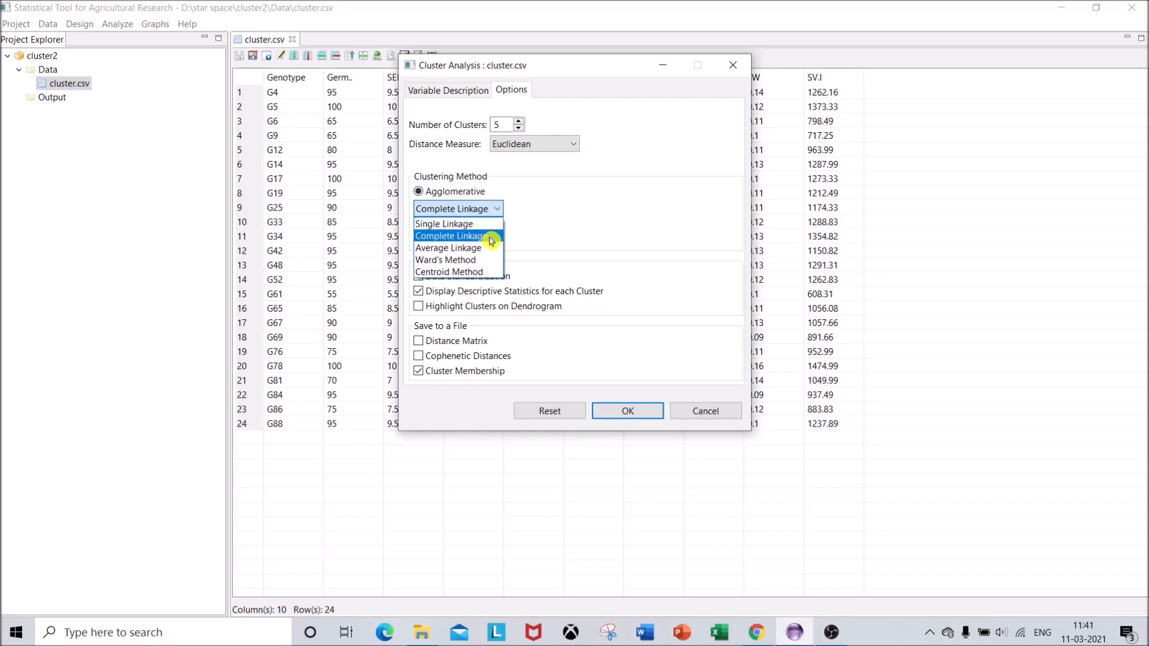
left_click(450, 261)
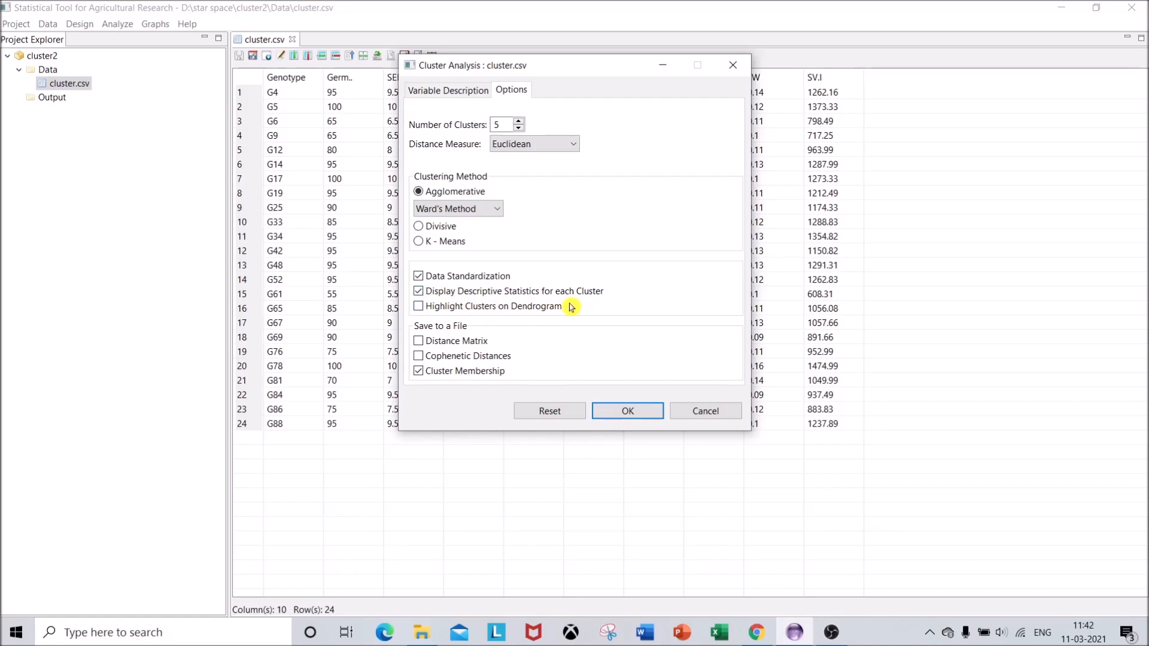
Enable dendrogram cluster highlighting and saving of the distance matrix and cophenetic distances, and run the analysis
left_click(417, 307)
left_click(438, 346)
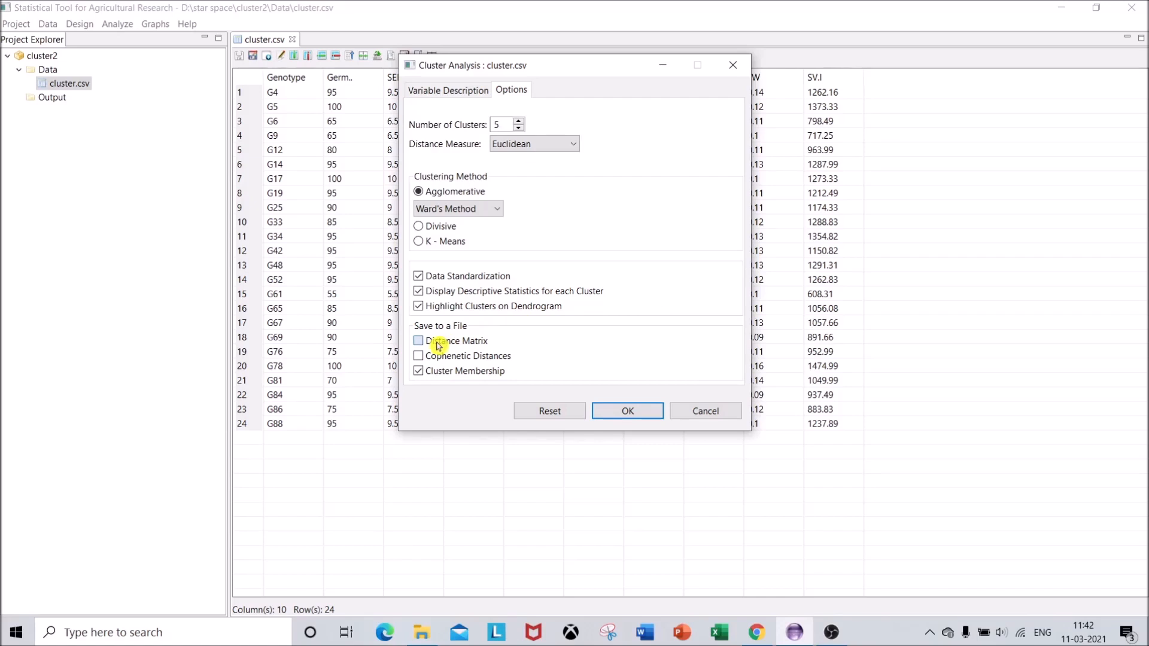
left_click(461, 358)
left_click(650, 417)
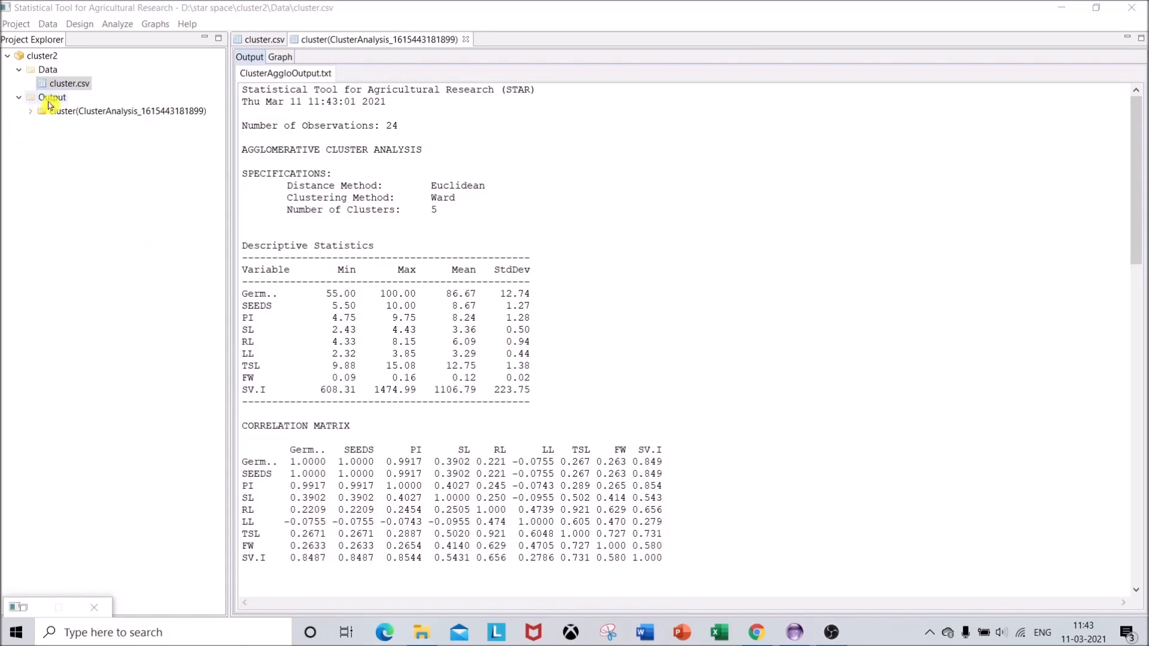
Expand the cluster analysis results in the project's Output folder and view the dendrogram image AggloGraph.png
left_click(33, 117)
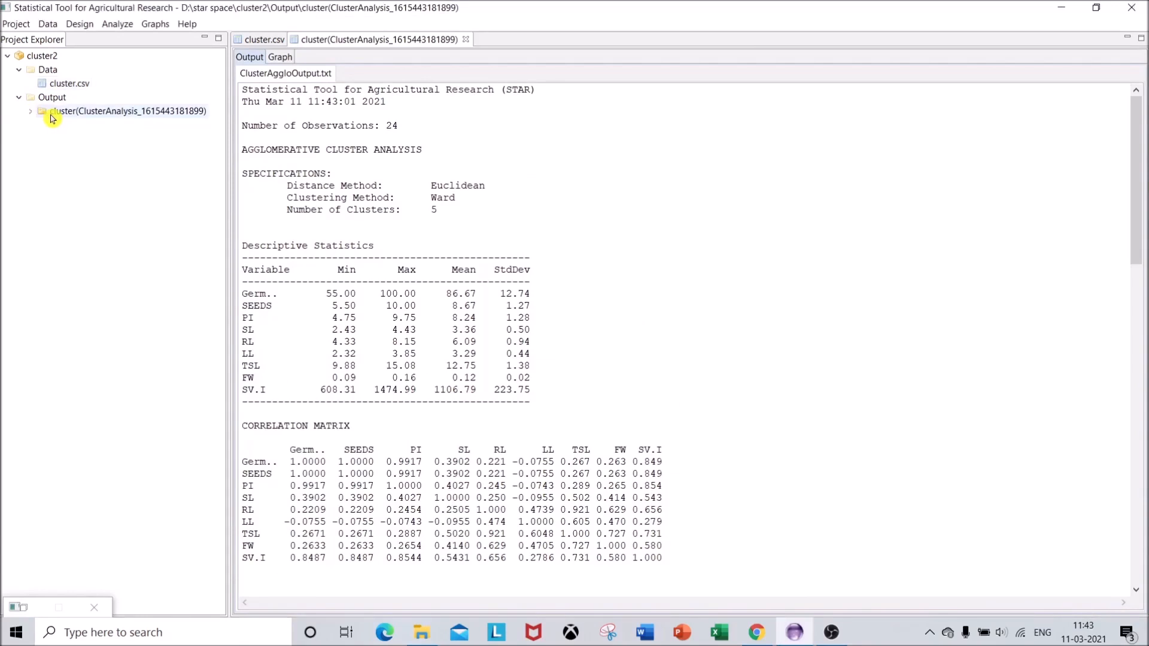
left_click(32, 116)
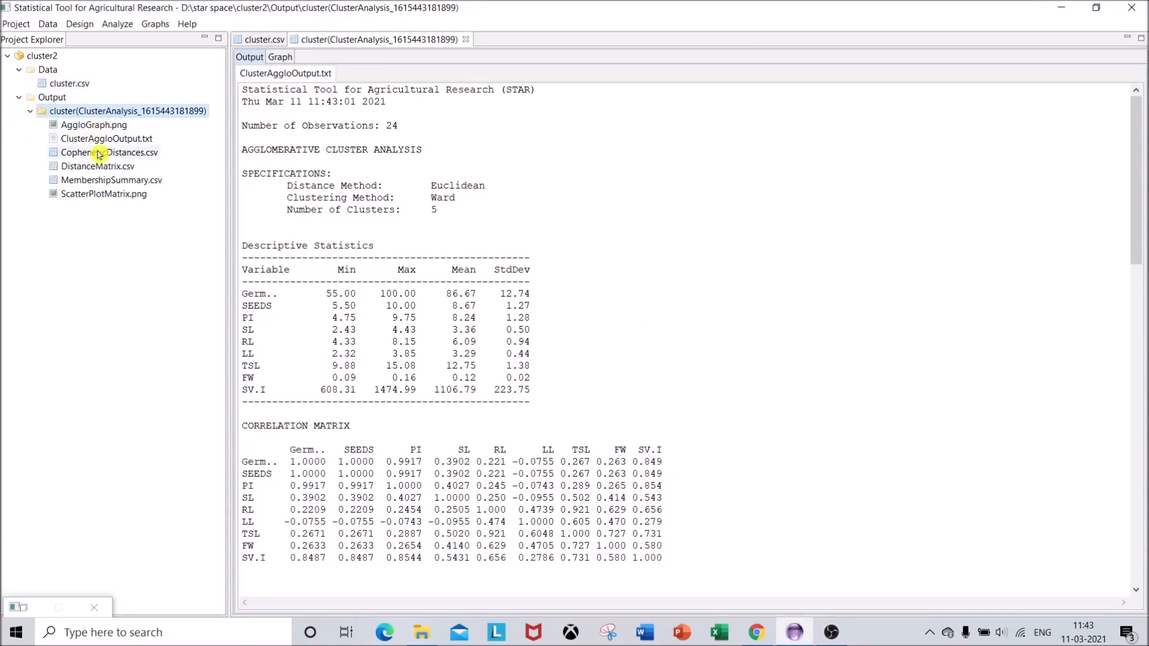
left_click(93, 130)
double_click(94, 128)
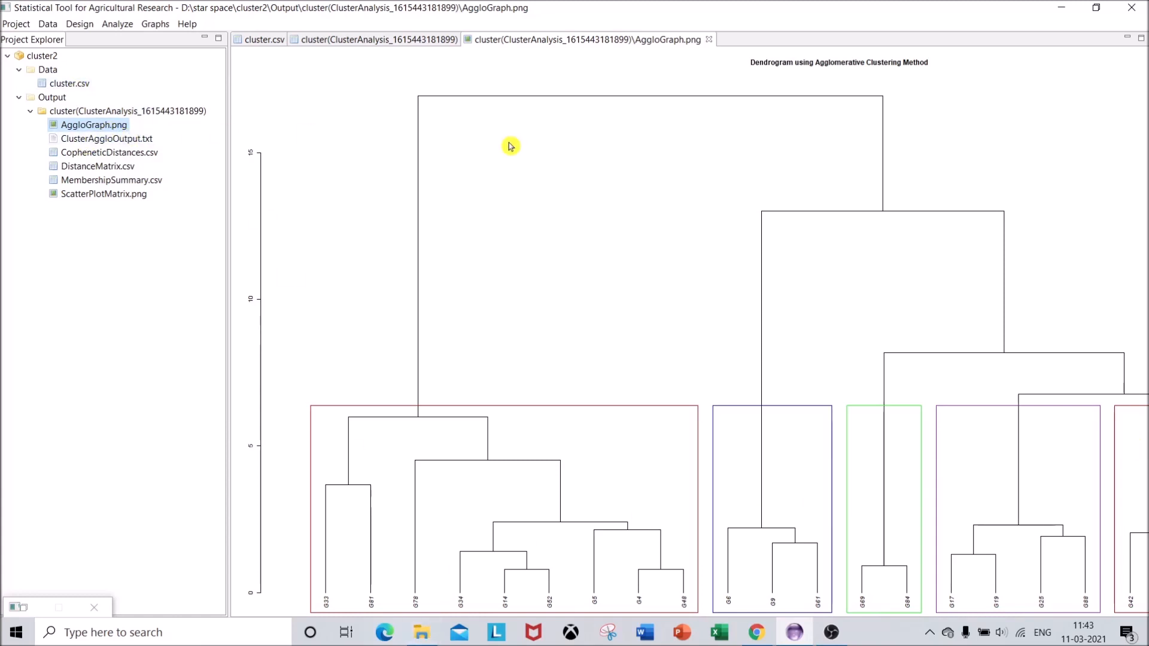
Open ClusterAggloOutput.txt and examine the overall descriptive statistics and the correlation matrix of the variables
double_click(123, 141)
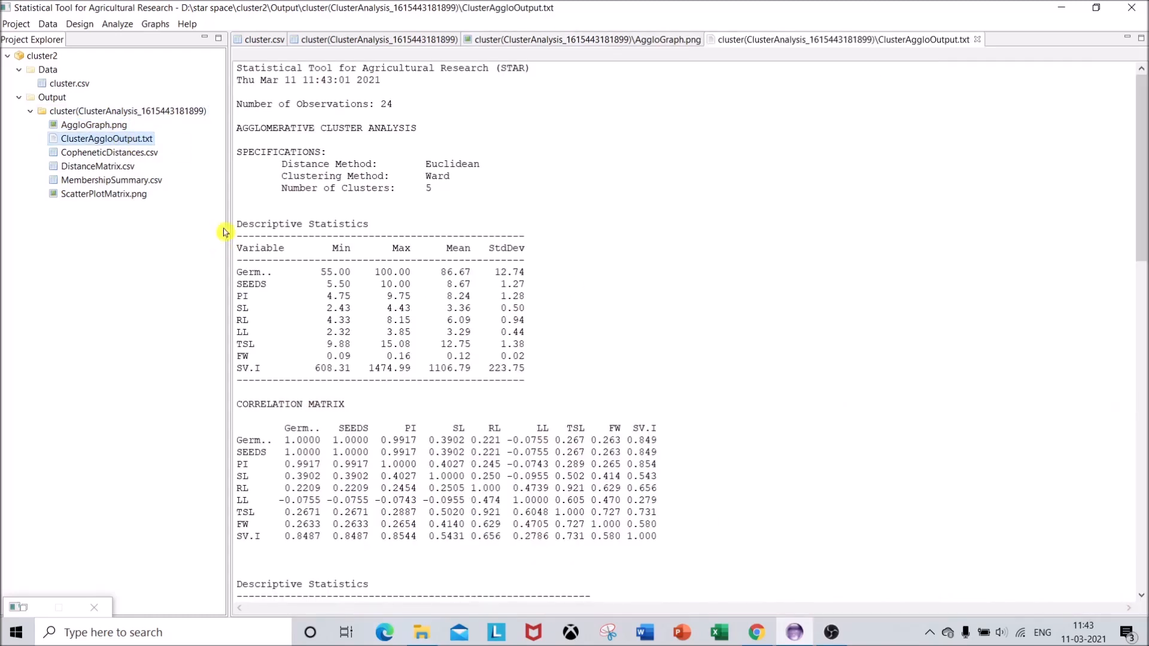
left_click_drag(241, 224, 538, 362)
left_click_drag(248, 272, 290, 356)
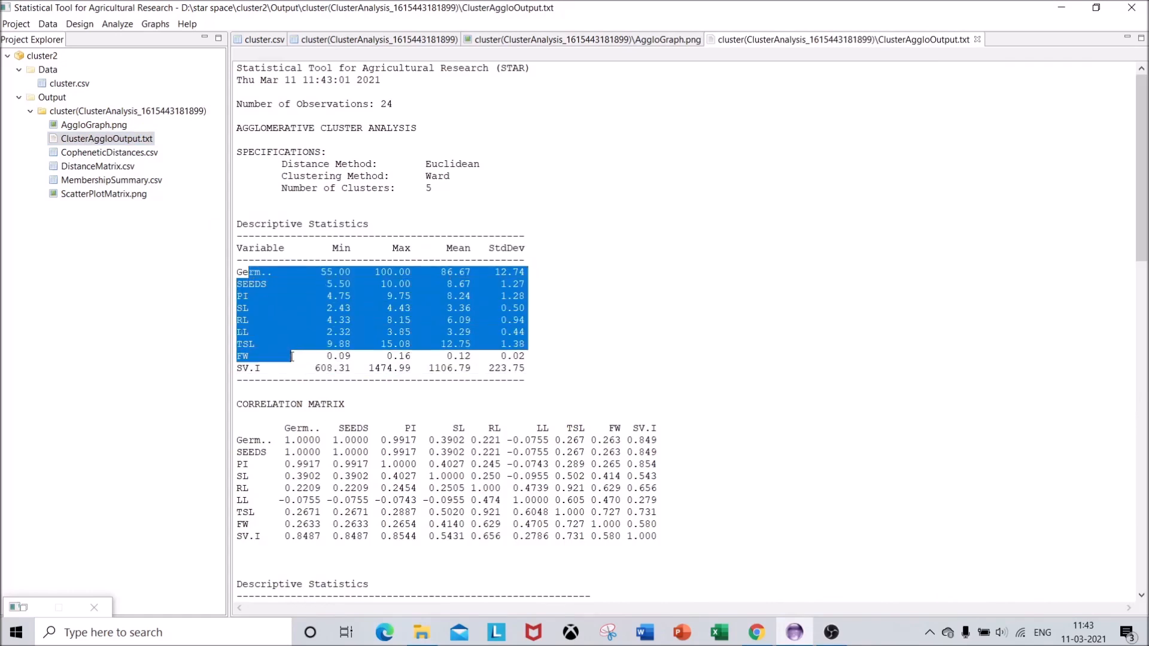
left_click(349, 283)
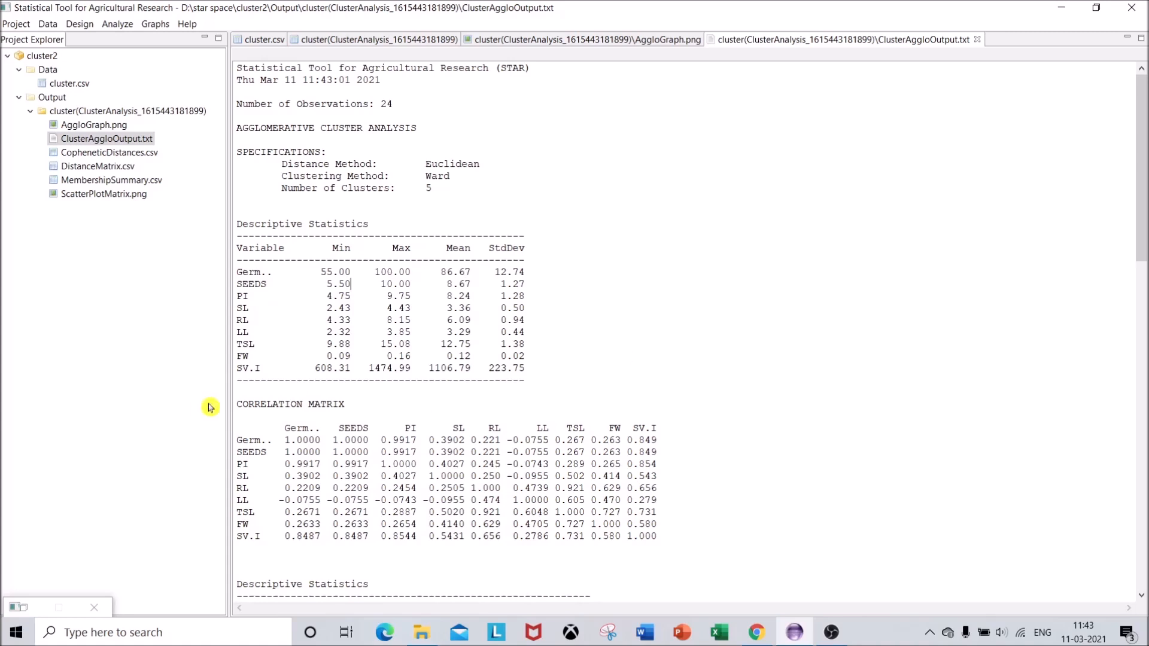
left_click_drag(241, 413, 428, 475)
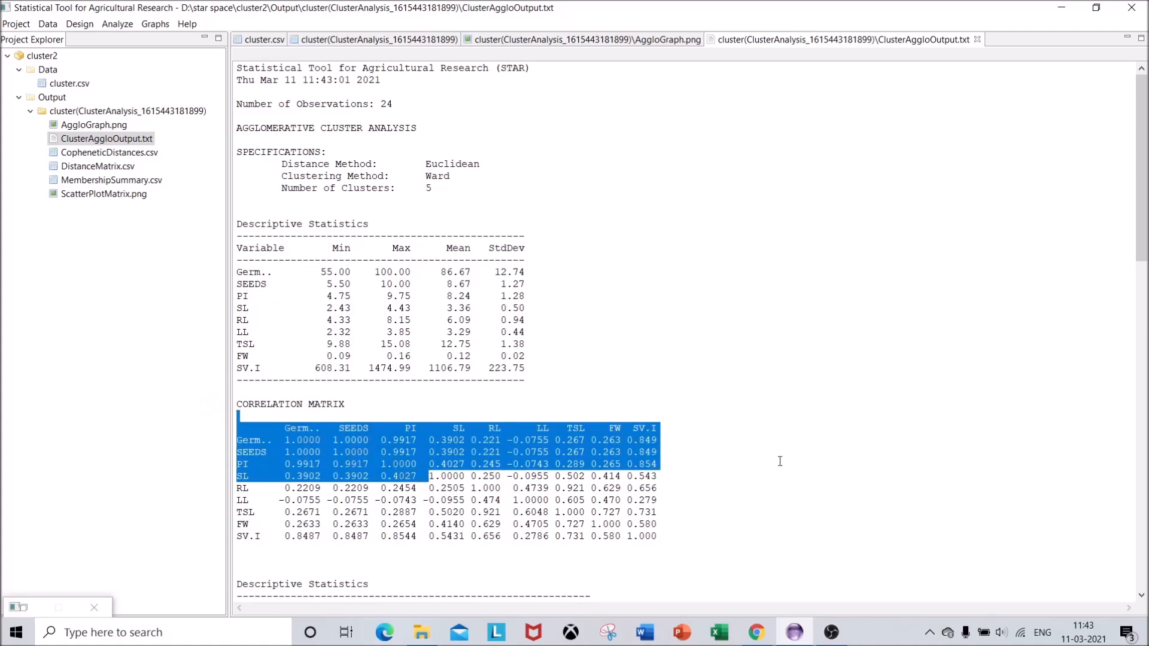
Examine the descriptive statistics of each variable by cluster in the agglomerative output
left_click_drag(1143, 235, 1143, 393)
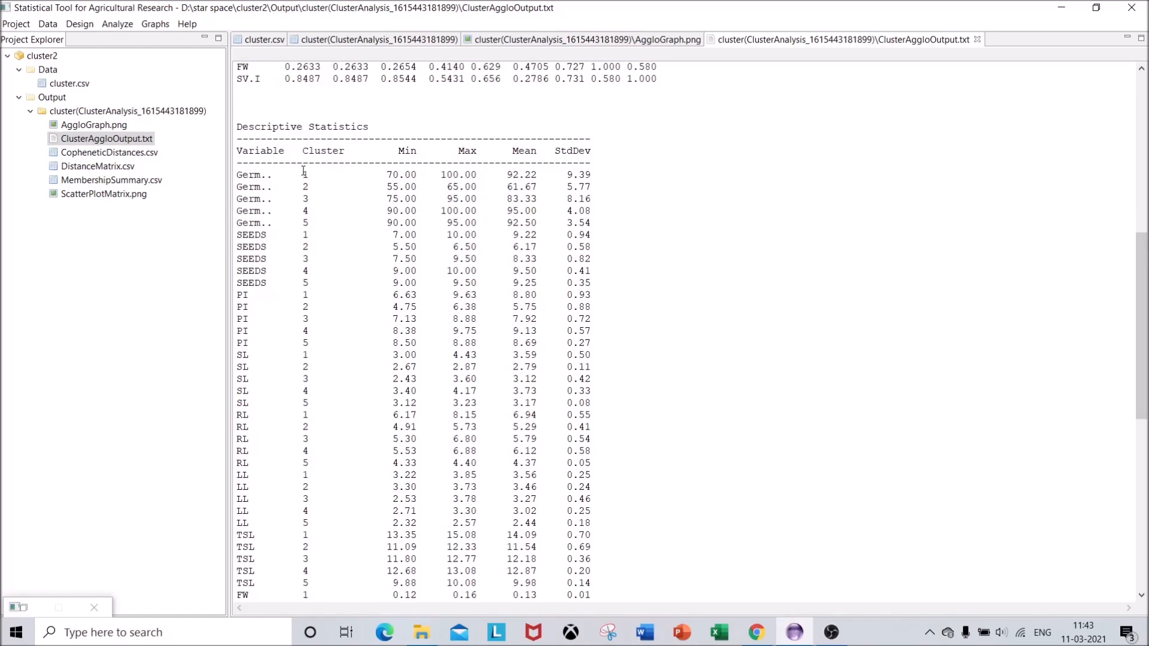
left_click(243, 173)
left_click_drag(303, 173, 316, 245)
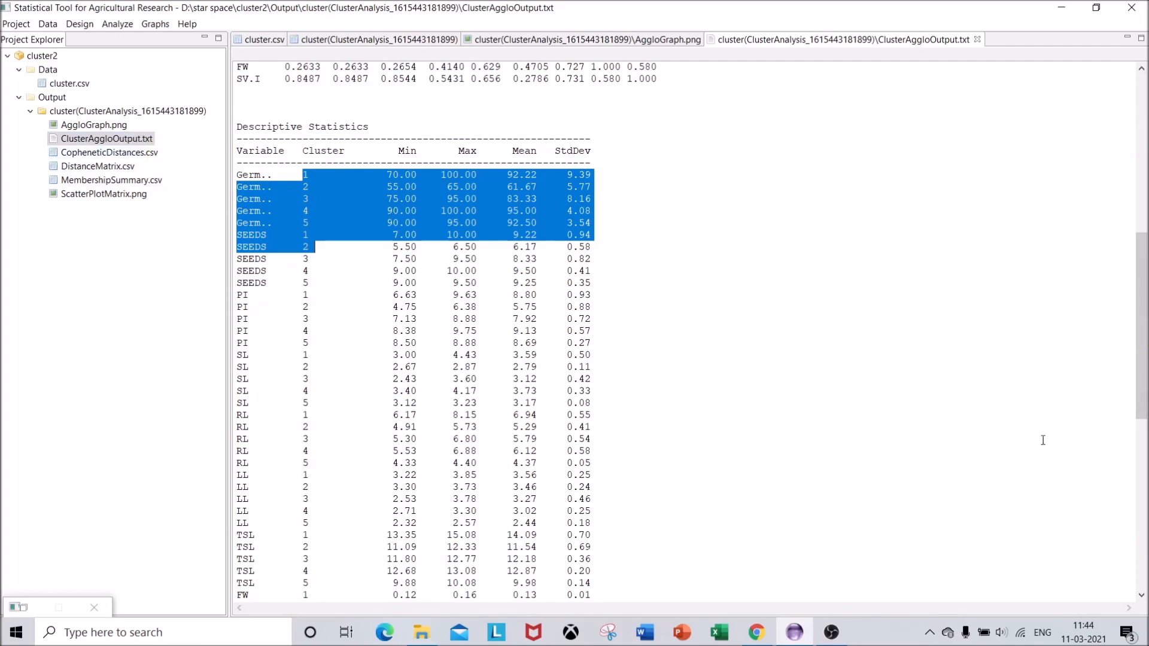
Review the cluster membership summary in the agglomerative output, including the genotypes listed under cluster 1
left_click_drag(1144, 337, 1143, 539)
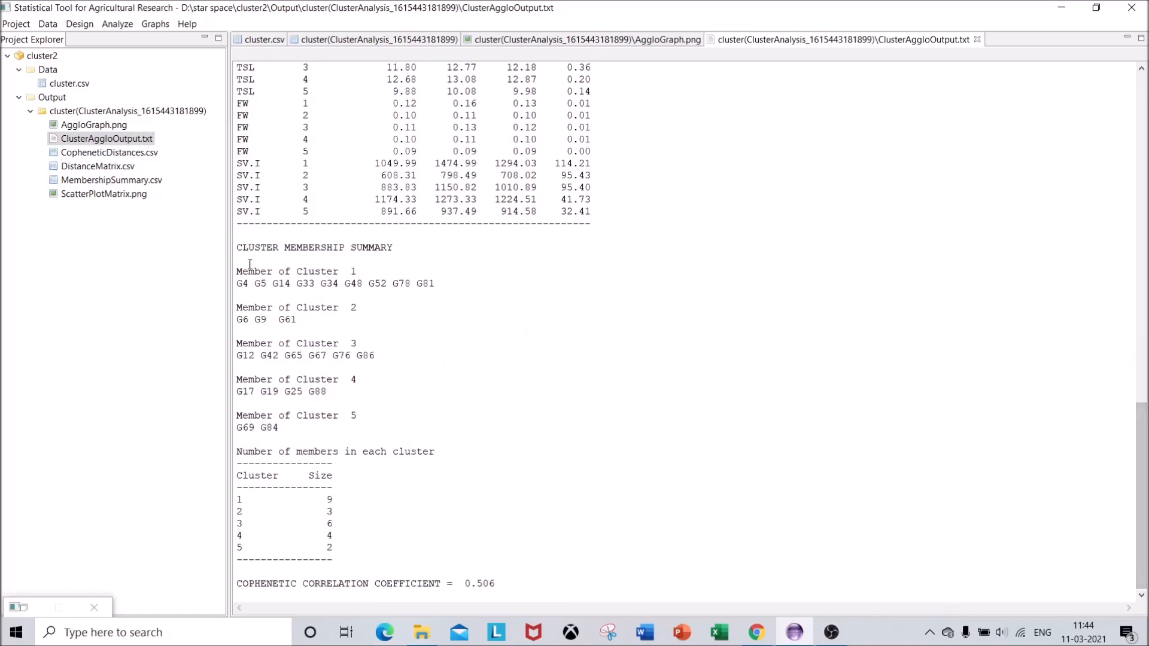
left_click_drag(235, 250, 396, 248)
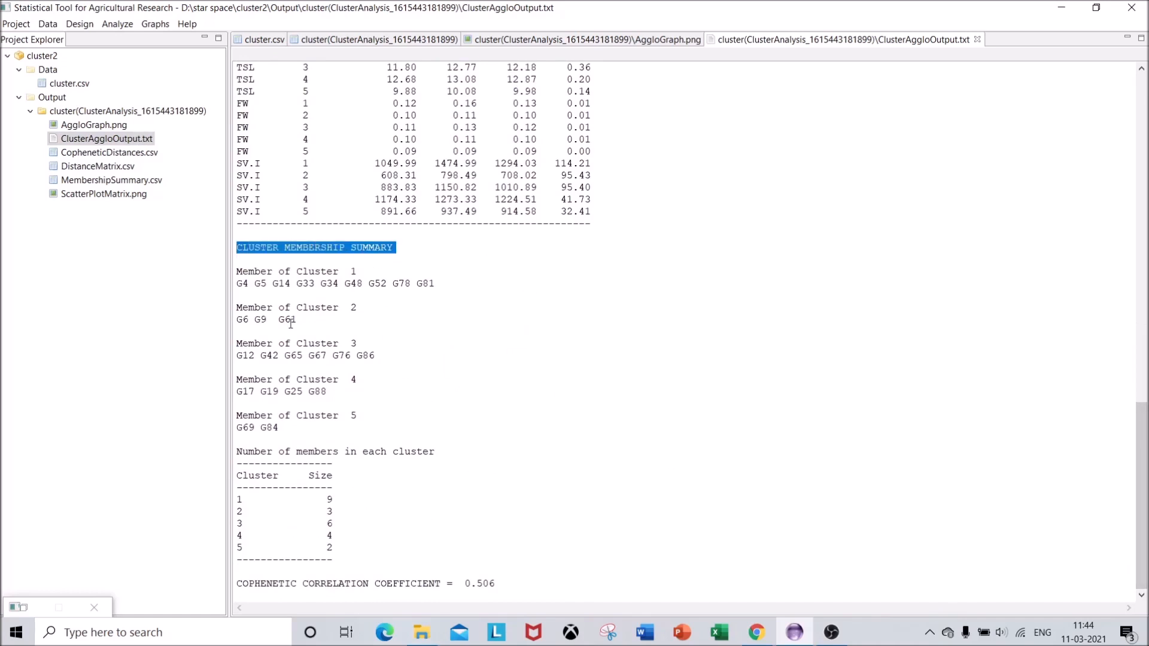
left_click_drag(237, 284, 387, 289)
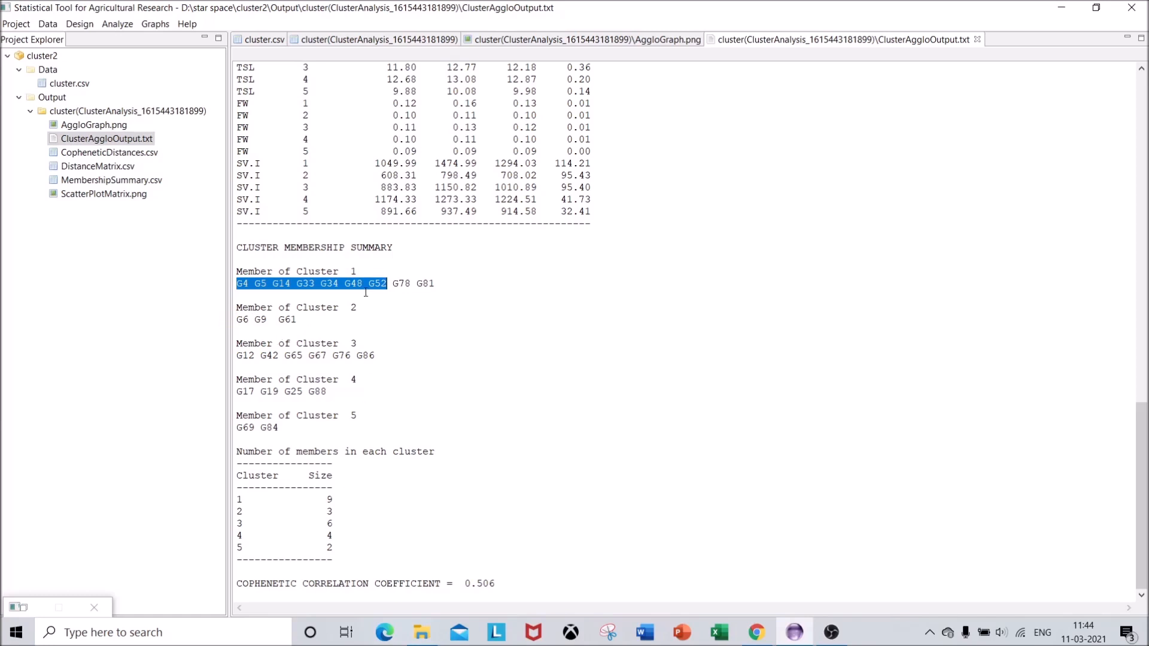
Examine the cophenetic correlation coefficient at the end of the agglomerative output
left_click(241, 584)
left_click_drag(241, 583, 352, 593)
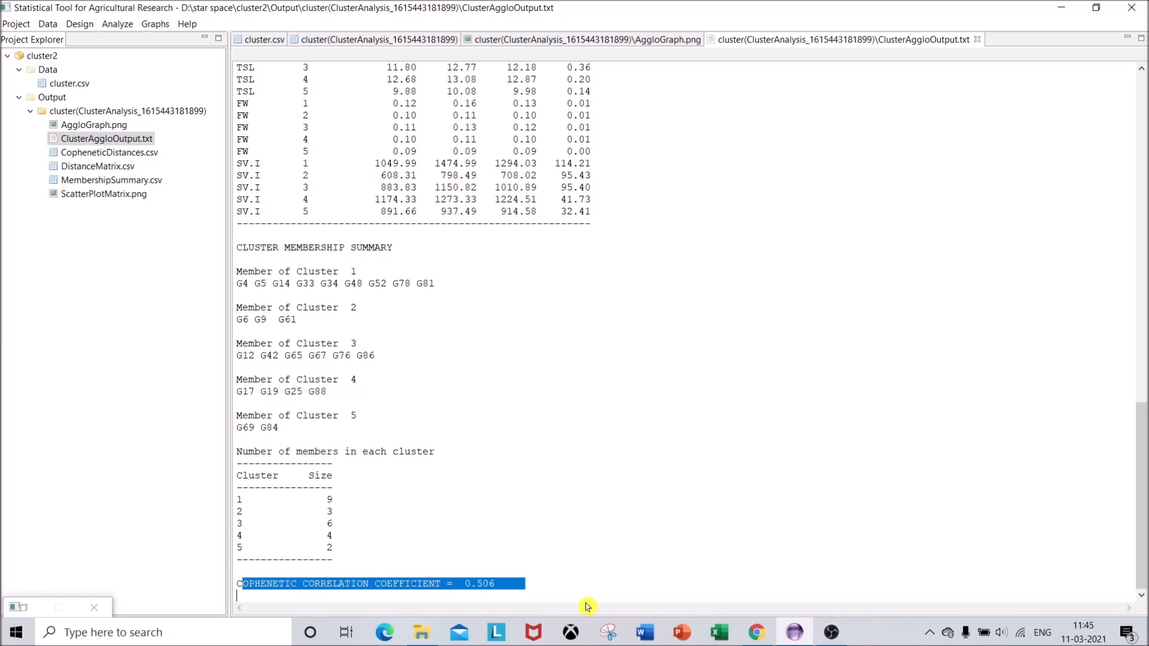
left_click(467, 582)
left_click_drag(465, 583, 502, 583)
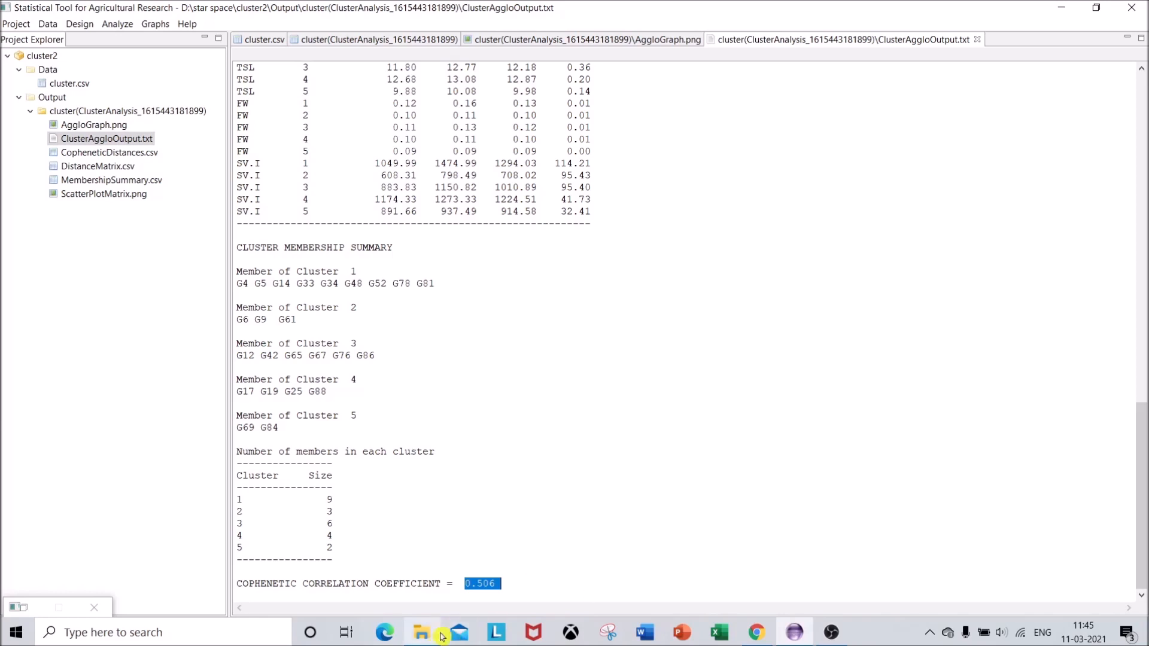
left_click_drag(466, 583, 503, 578)
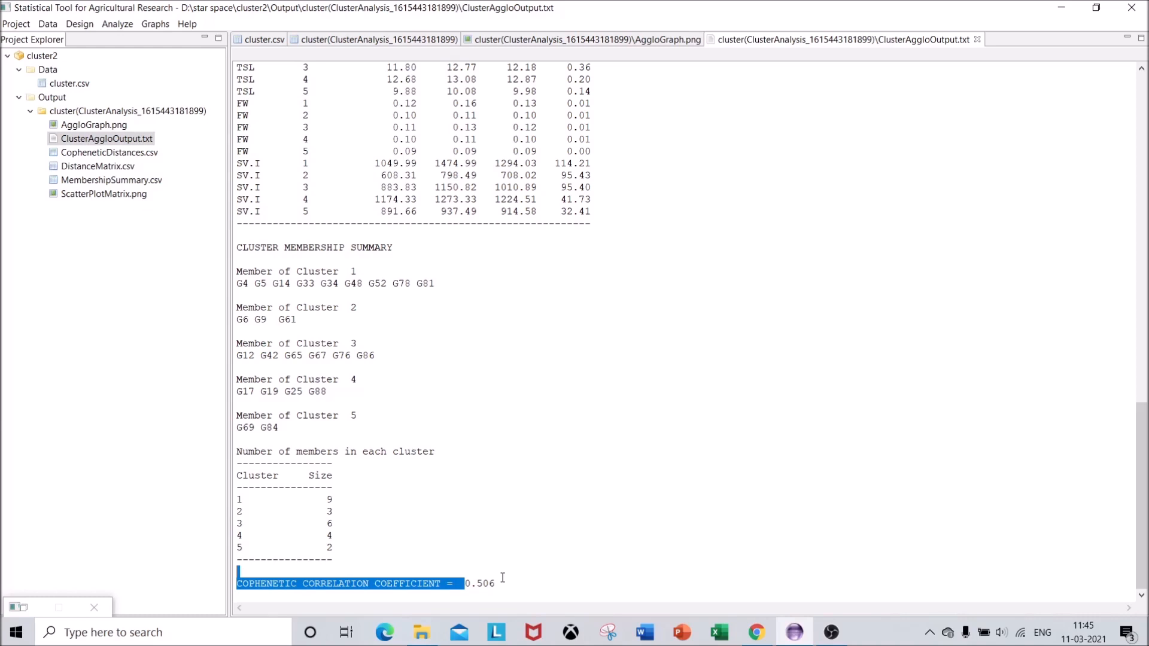
left_click_drag(465, 584, 497, 585)
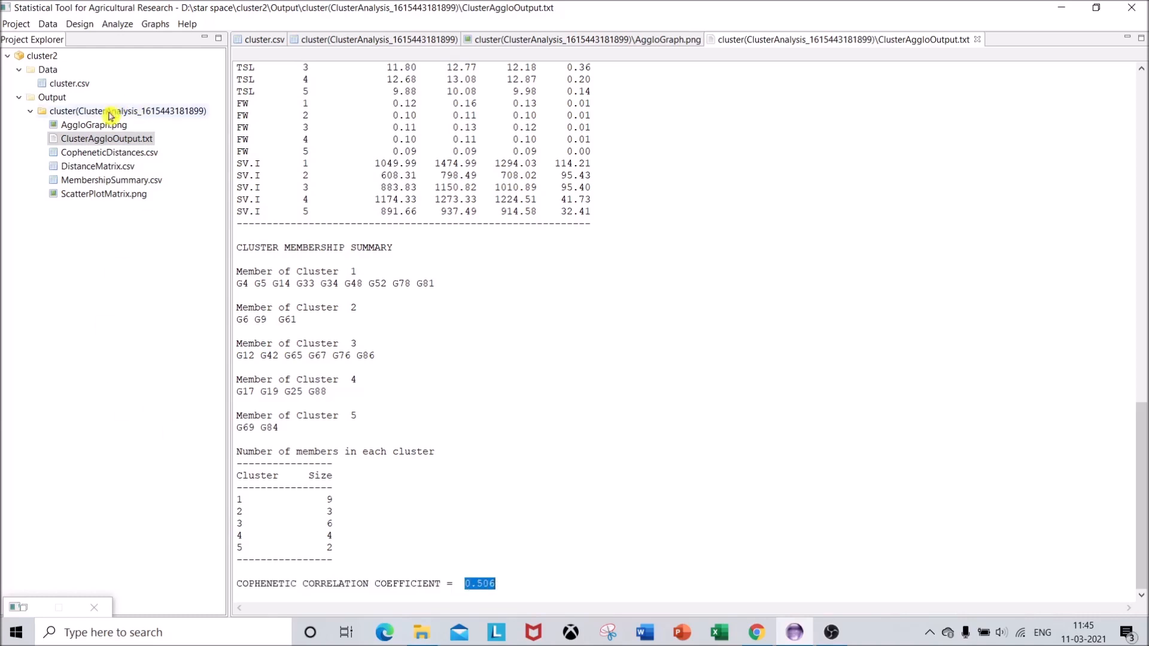
View the agglomerative dendrogram AggloGraph.png again and open the cophenetic distances table CopheneticDistances.csv
double_click(98, 126)
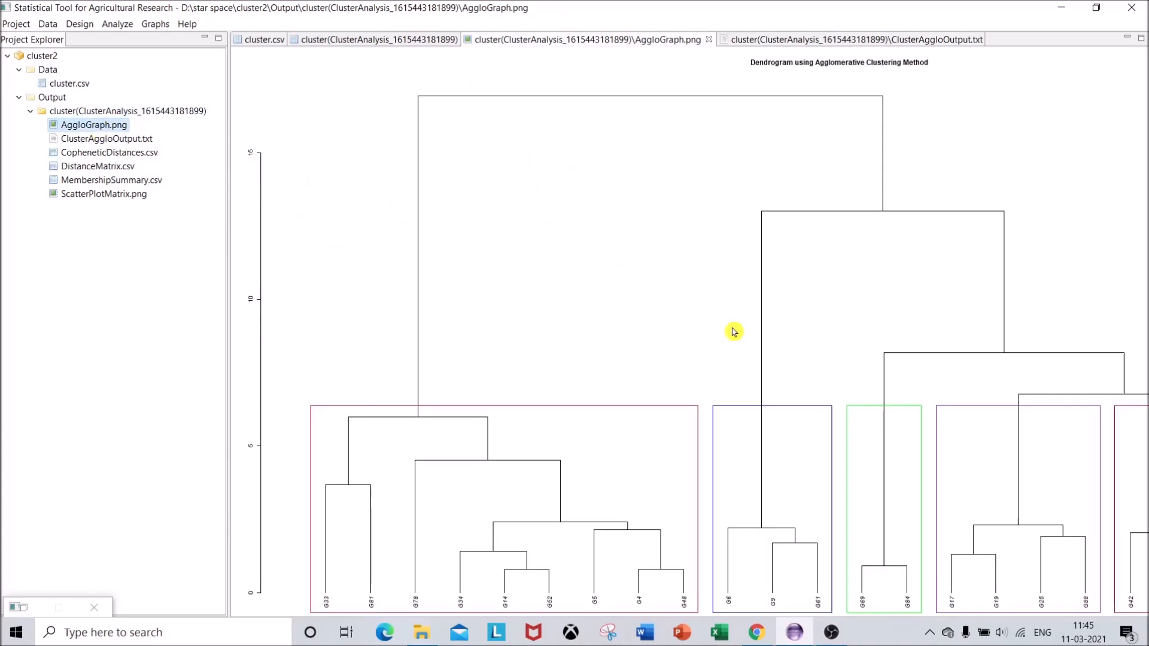
double_click(123, 153)
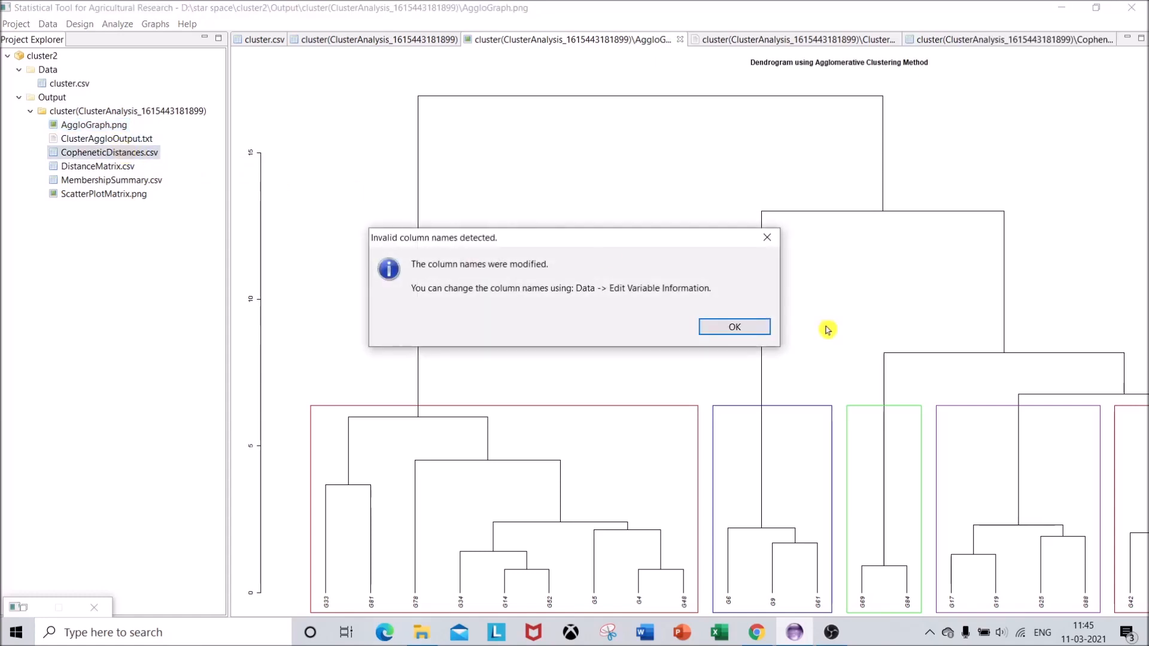
left_click(740, 328)
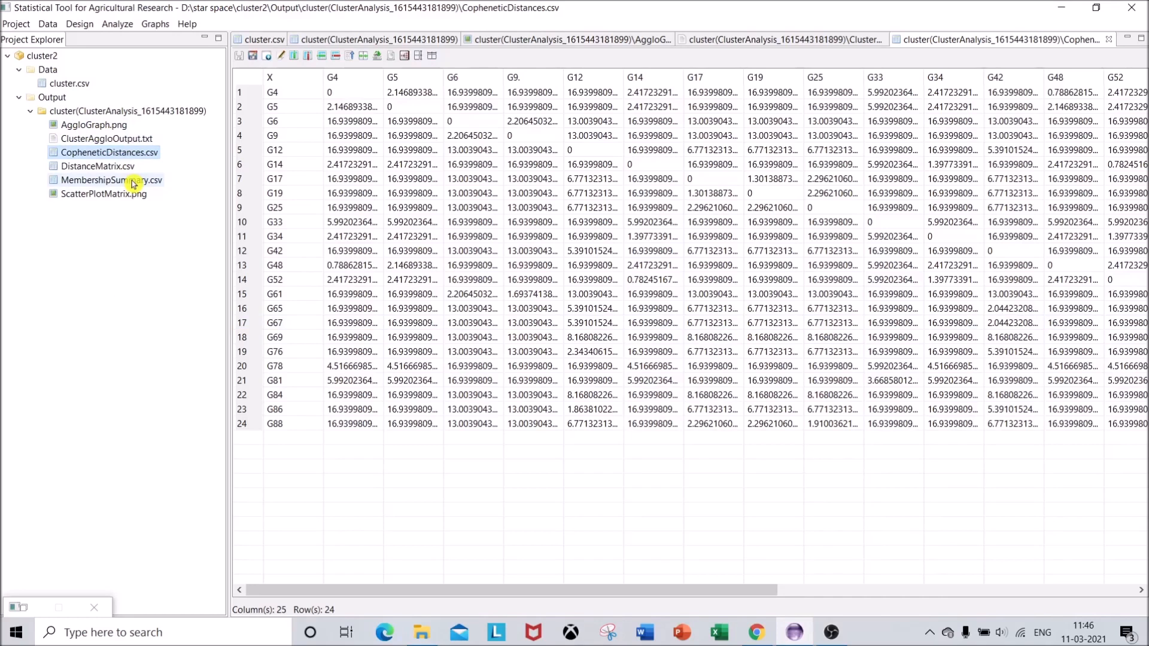
View the distance matrix in DistanceMatrix.csv and the scatter plots in ScatterPlotMatrix.png
double_click(90, 167)
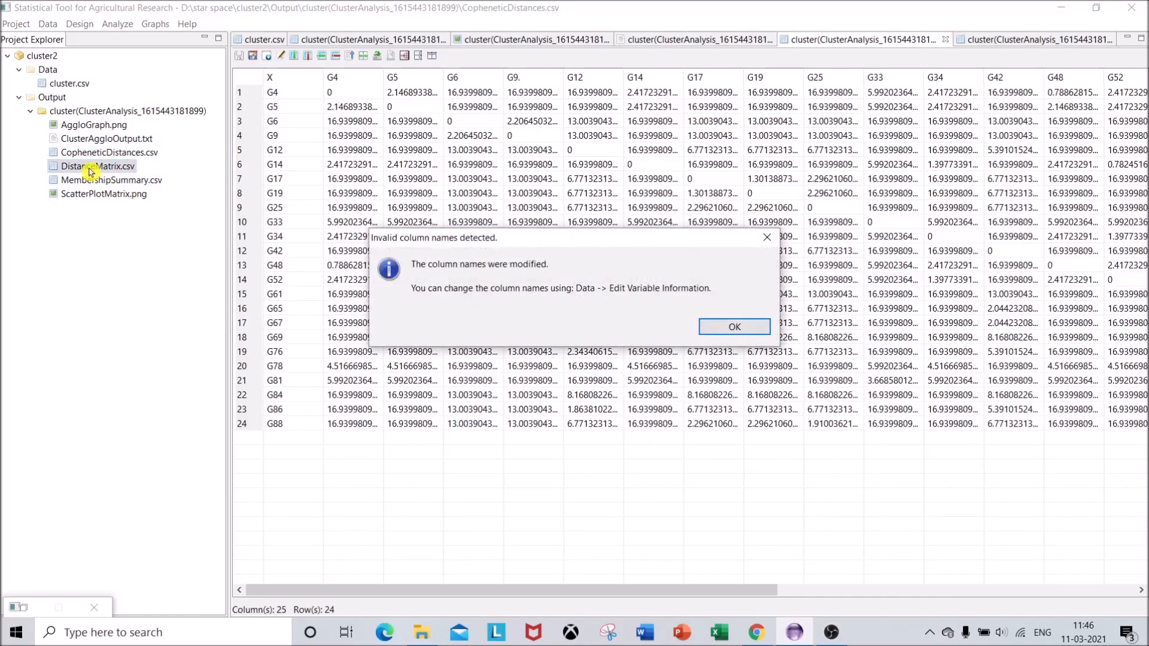
left_click(719, 332)
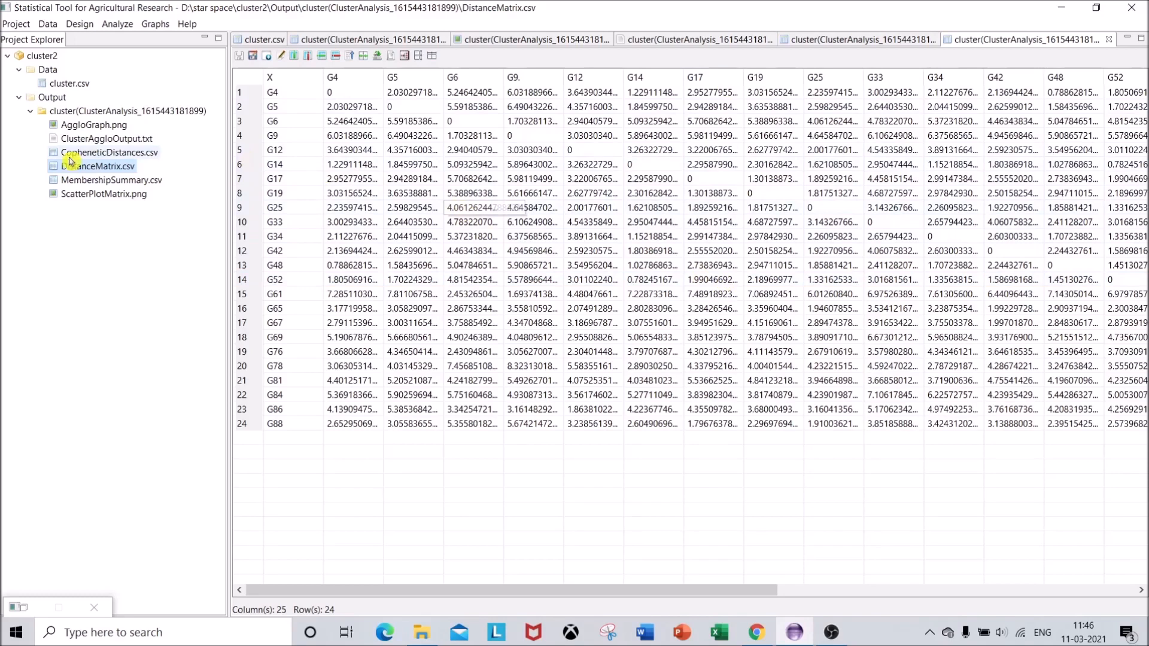
double_click(91, 201)
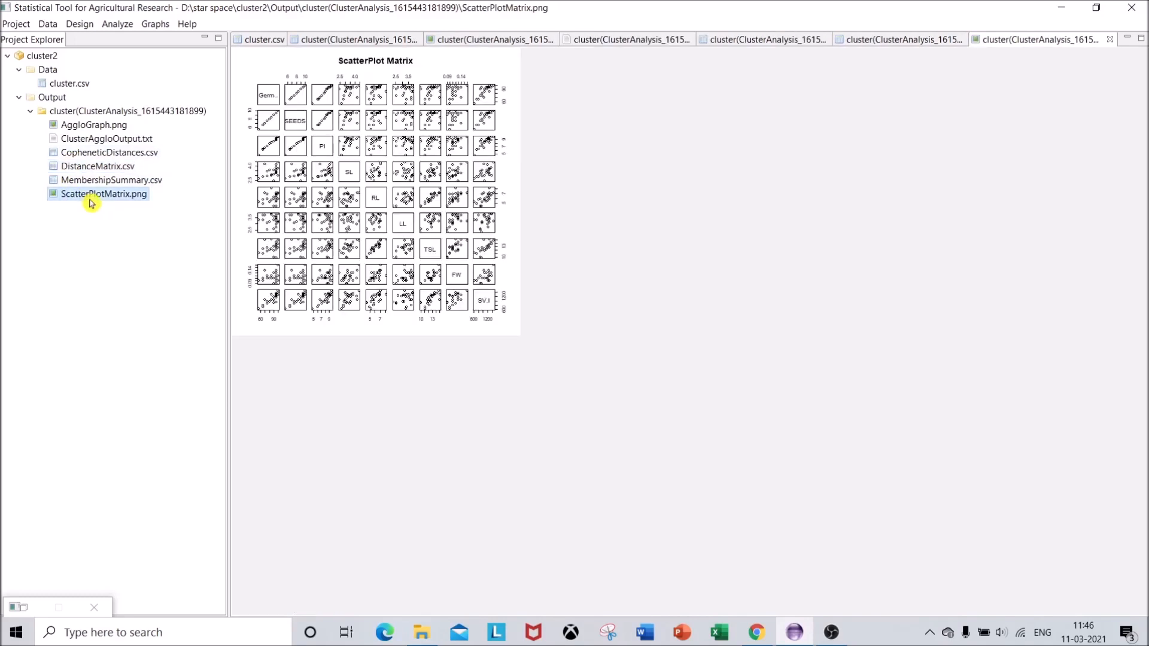
Recheck the dendrogram AggloGraph.png and the cophenetic correlation coefficient in ClusterAggloOutput.txt
double_click(67, 128)
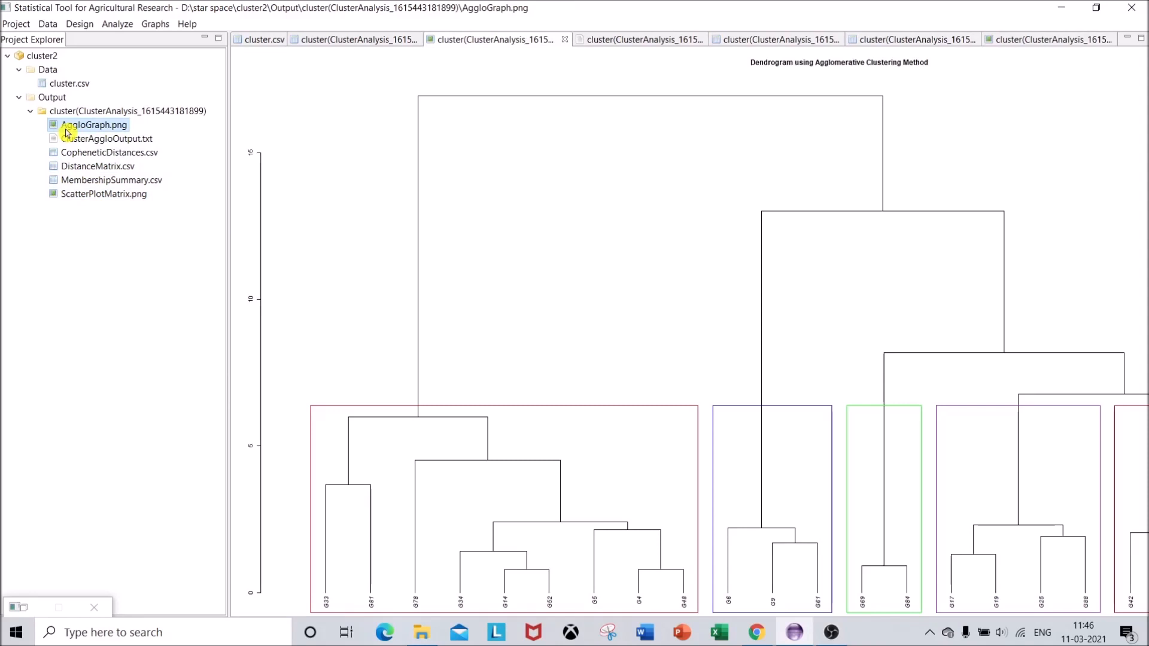
double_click(75, 139)
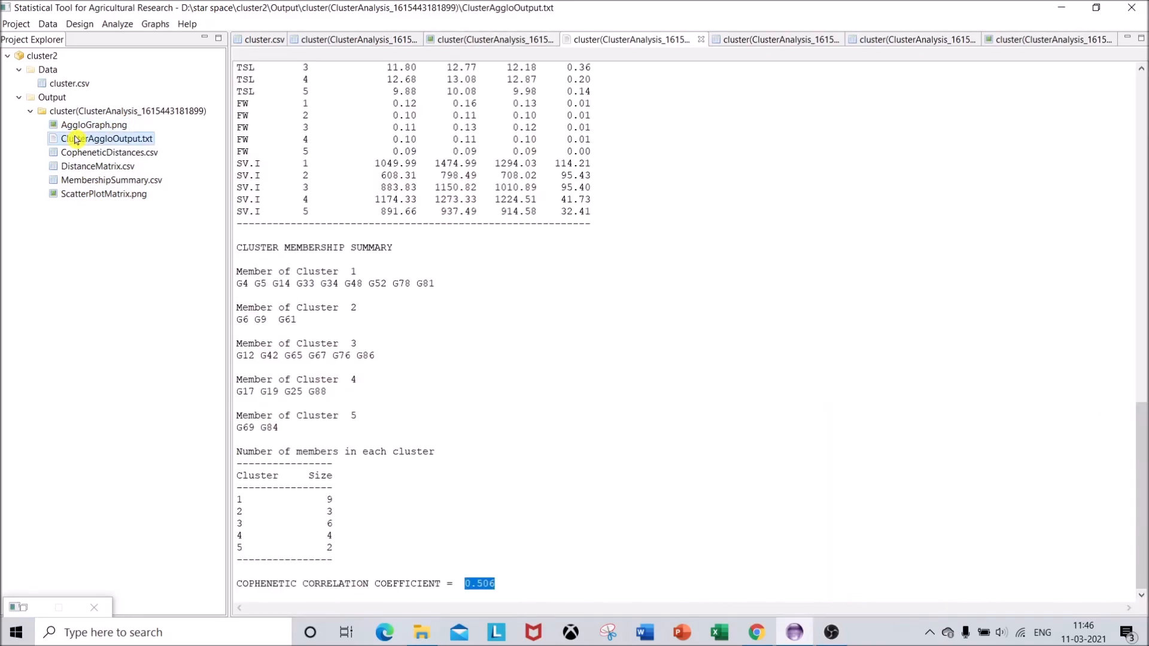
left_click_drag(244, 583, 420, 559)
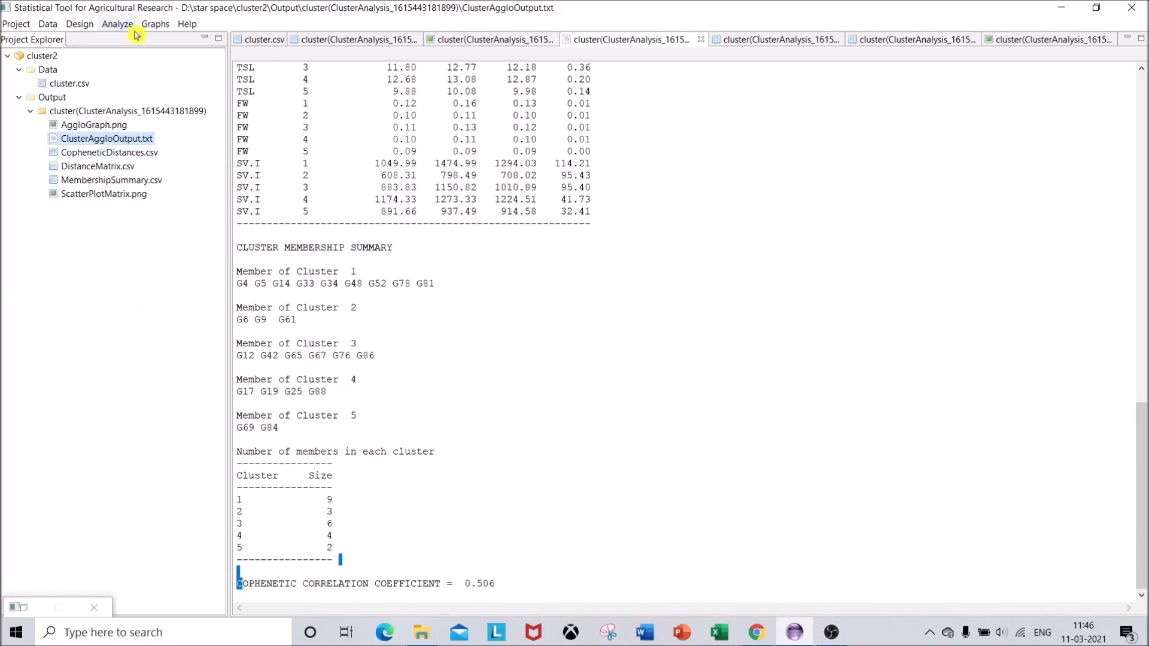
Run another cluster analysis on cluster.csv using the Divisive clustering method with 5 clusters and Euclidean distance
double_click(67, 85)
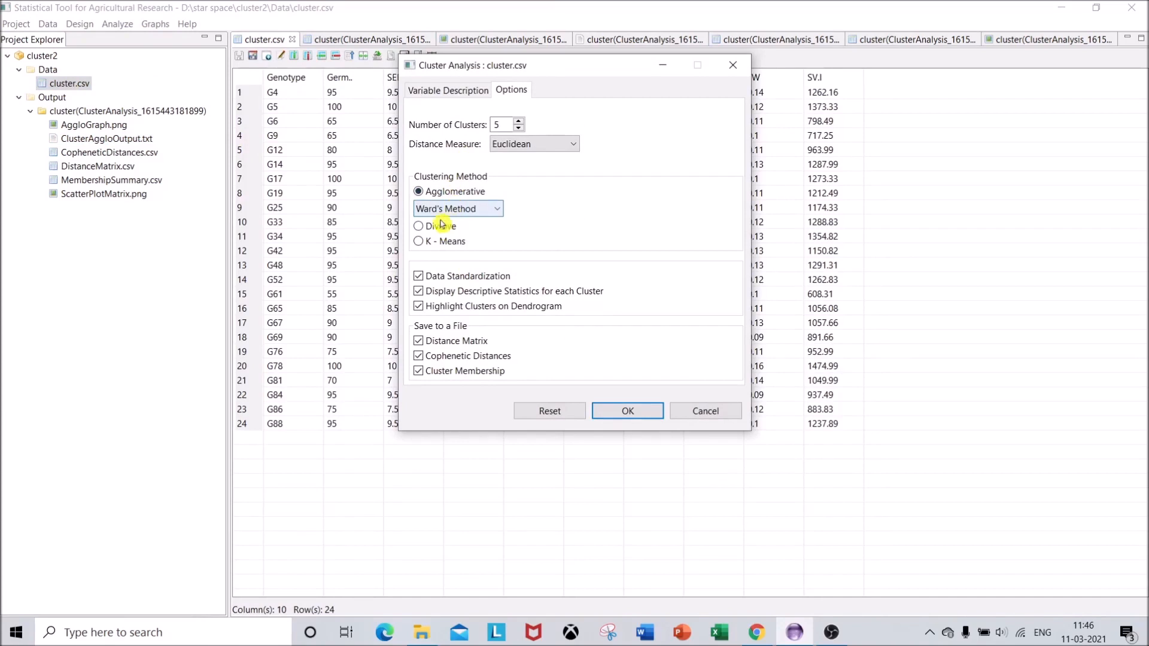
left_click(423, 231)
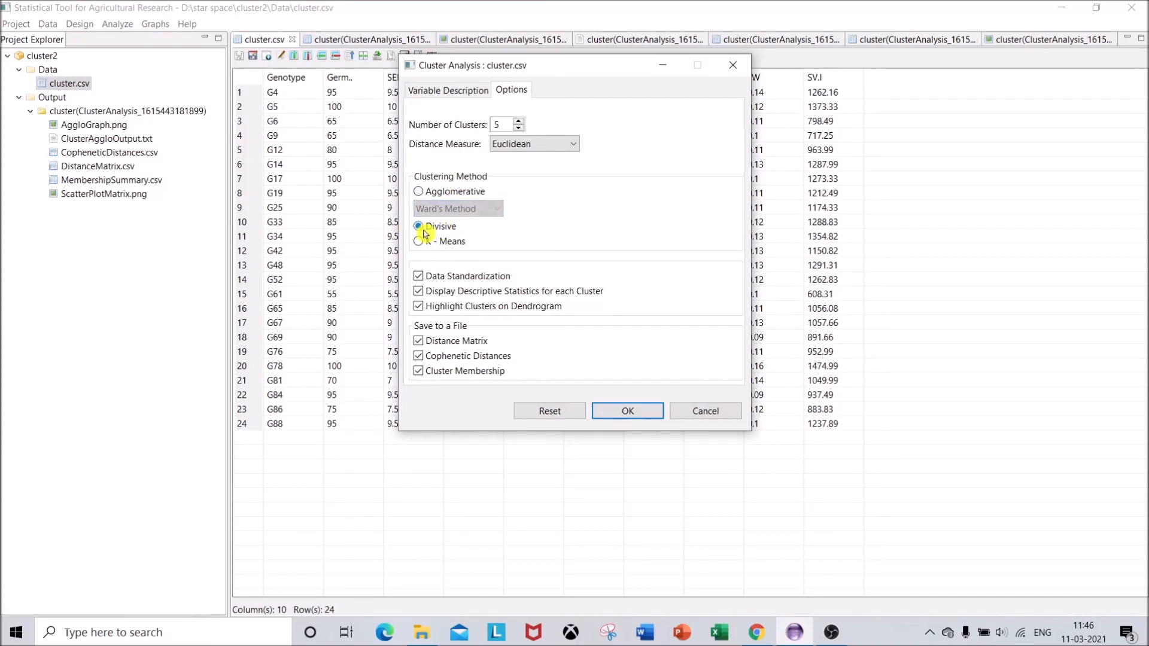
left_click(626, 412)
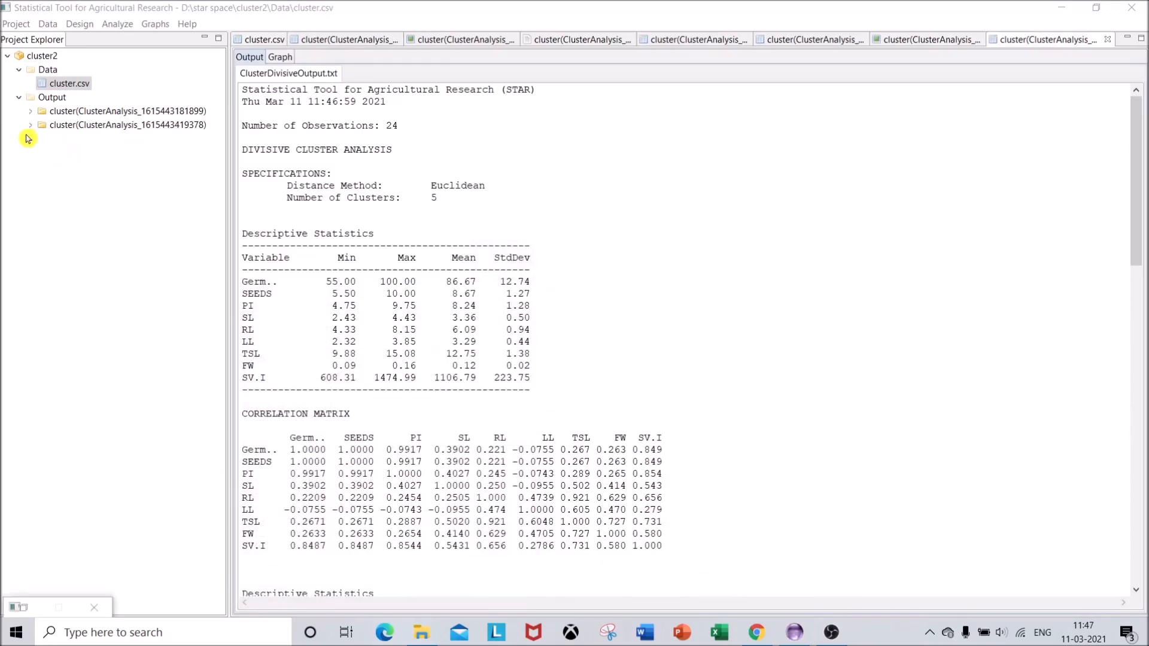
Expand the divisive analysis results folder and view the dendrogram image DivisiveGraph.png
left_click(30, 125)
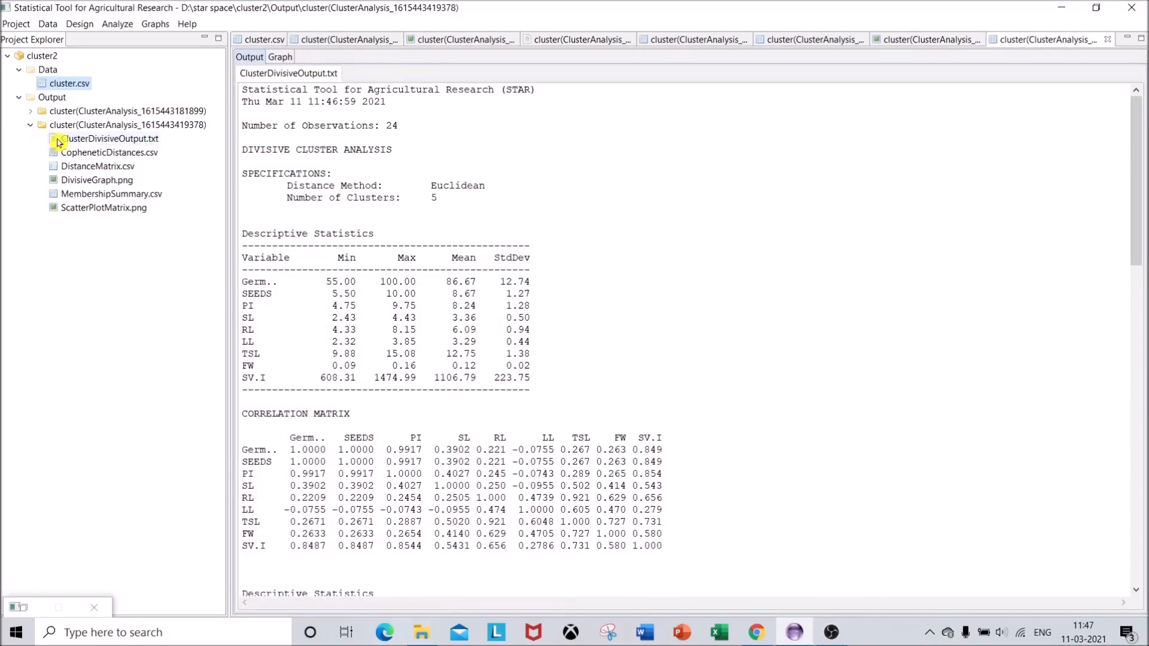
double_click(83, 180)
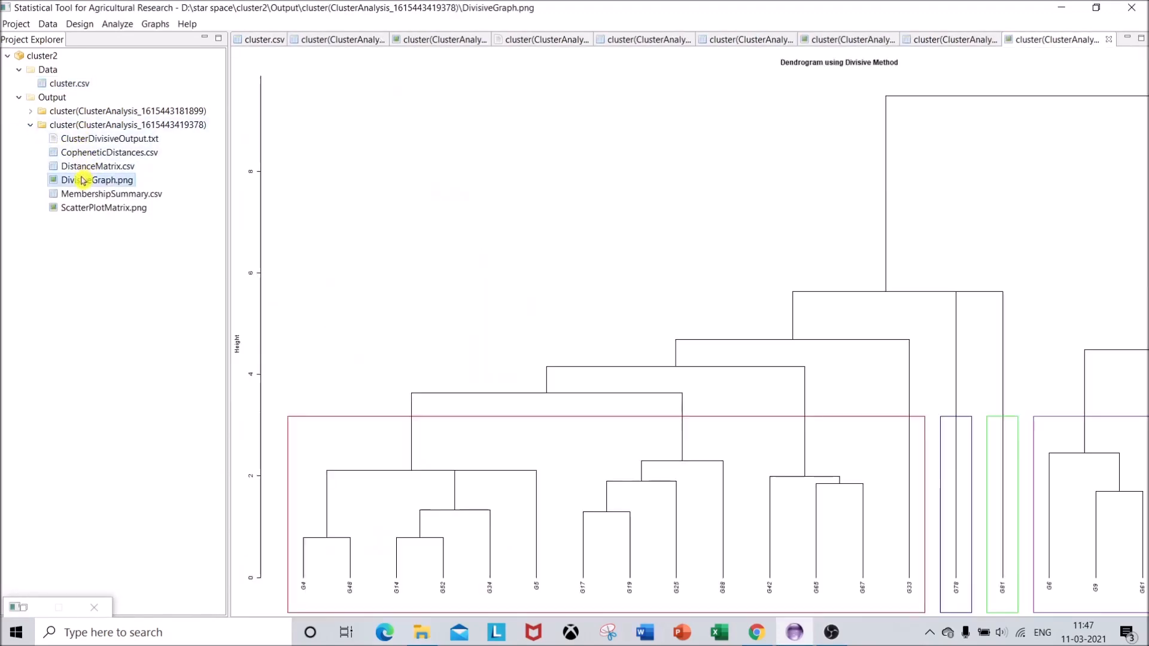